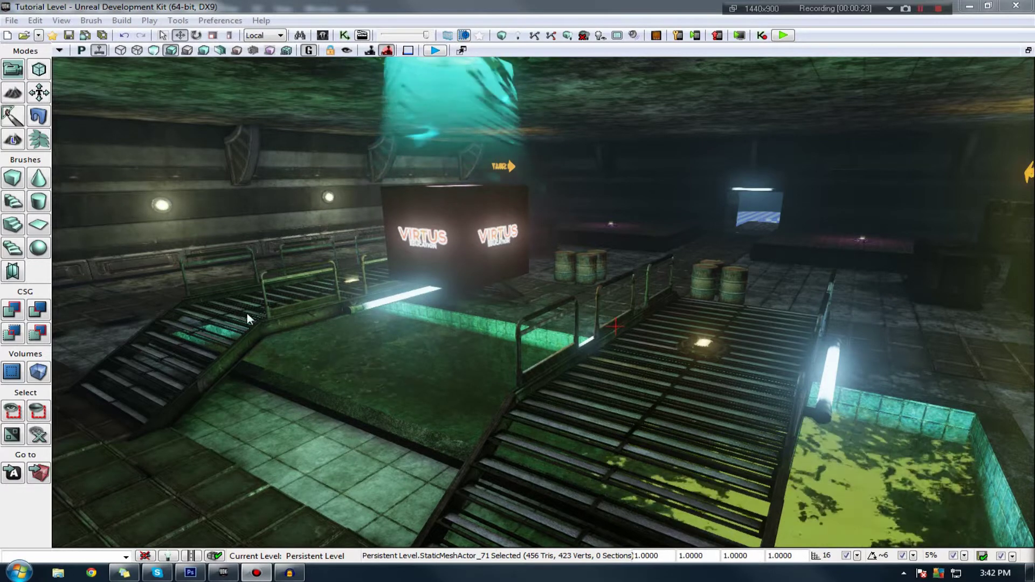
- Switch to Photoshop and examine the Normal_Outdented map of the VIRTUS EDUCATION lettering up close
{"action": "left_click", "coordinate": [197, 570]}
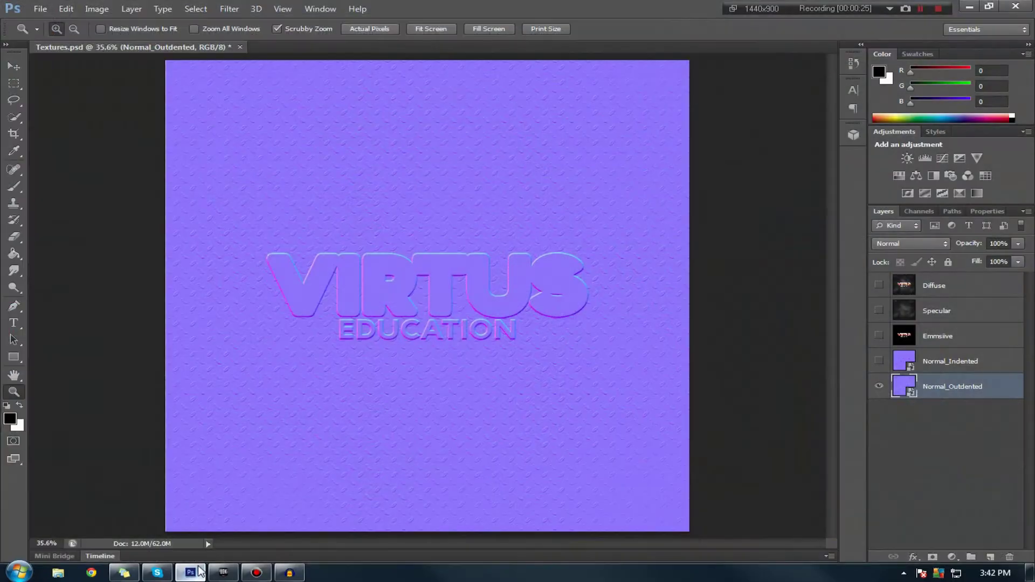
{"action": "right_click", "coordinate": [370, 300]}
{"action": "left_click", "coordinate": [372, 303]}
{"action": "left_click_drag", "start_coordinate": [371, 302], "coordinate": [397, 316]}
{"action": "right_click", "coordinate": [396, 316]}
{"action": "left_click", "coordinate": [420, 323]}
{"action": "right_click", "coordinate": [403, 311]}
{"action": "left_click", "coordinate": [393, 323]}
- Switch to the M_CobbleStone material in the Unreal Material Editor and examine its preview sphere under different light directions
{"action": "left_click", "coordinate": [223, 573]}
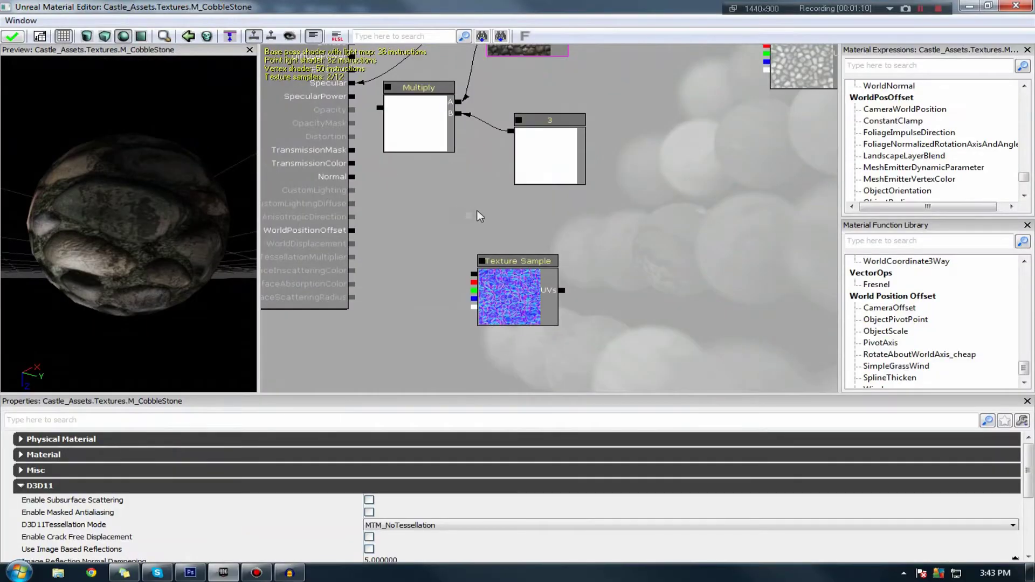
{"action": "left_click_drag", "start_coordinate": [477, 210], "coordinate": [473, 211]}
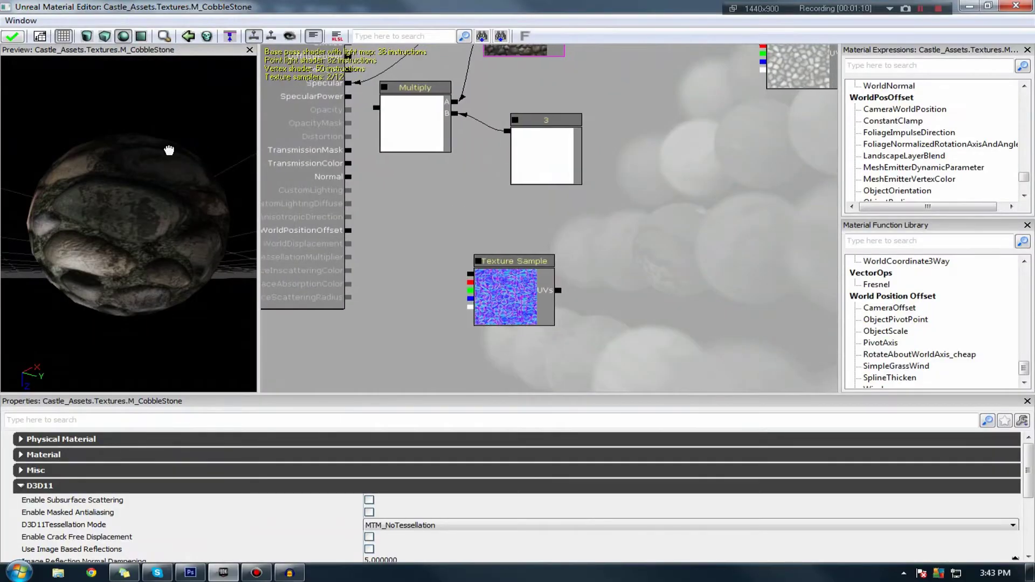
{"action": "left_click_drag", "start_coordinate": [168, 162], "coordinate": [187, 203]}
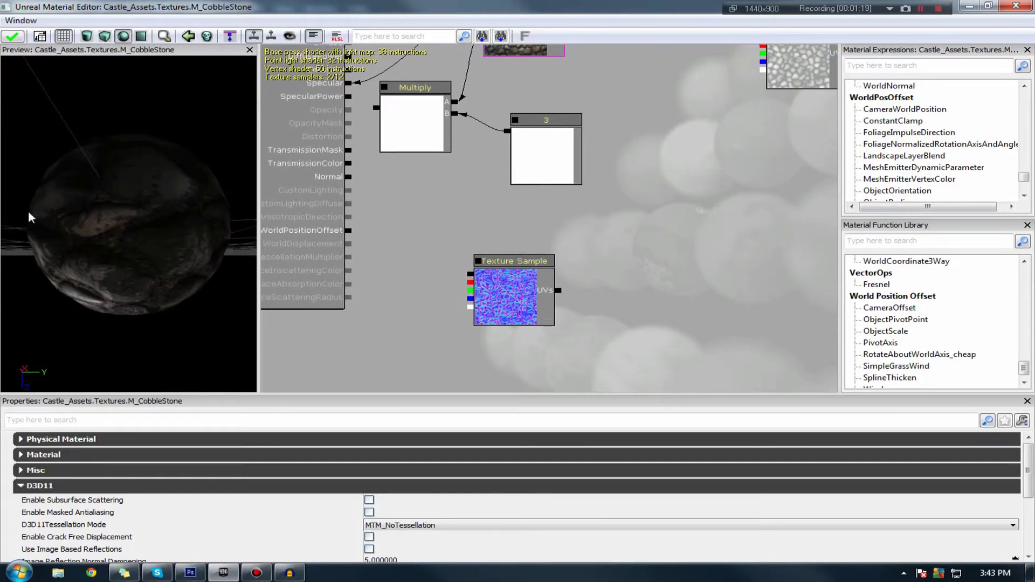
{"action": "left_click_drag", "start_coordinate": [178, 215], "coordinate": [167, 284]}
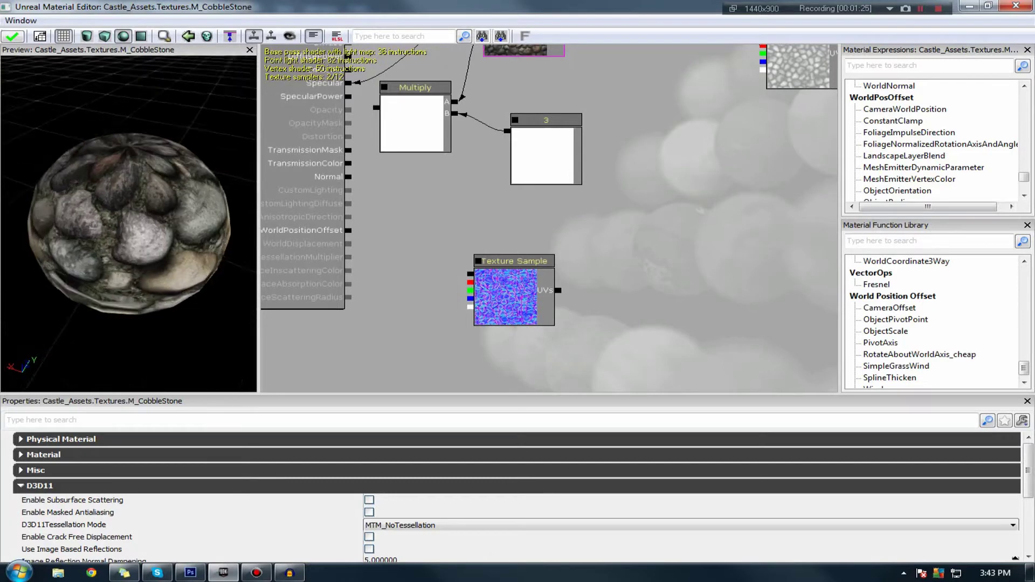
{"action": "left_click_drag", "start_coordinate": [257, 211], "coordinate": [258, 211]}
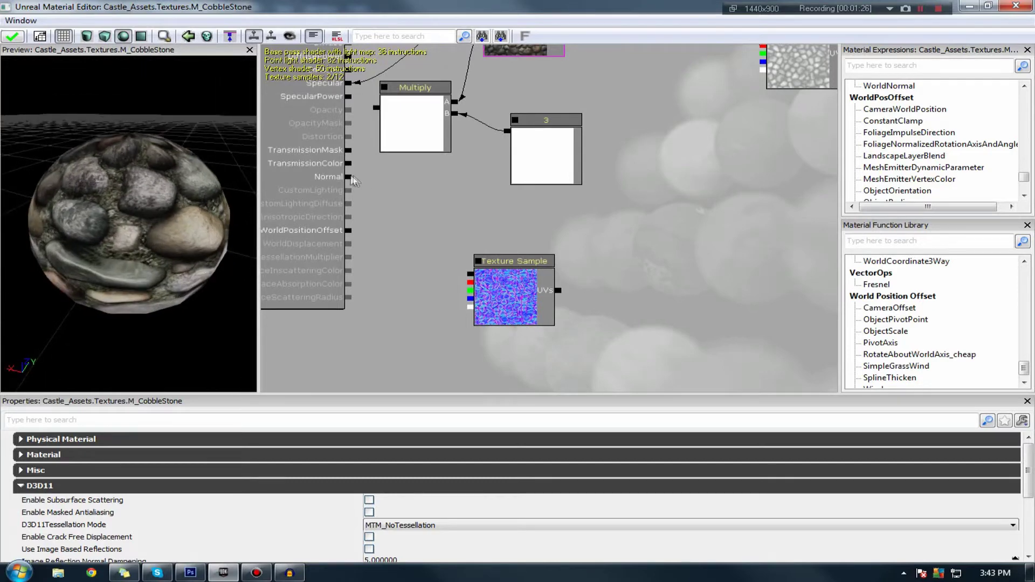
- Connect the blue normal map Texture Sample to the material's Normal input and break that link again
{"action": "left_click_drag", "start_coordinate": [348, 177], "coordinate": [470, 275]}
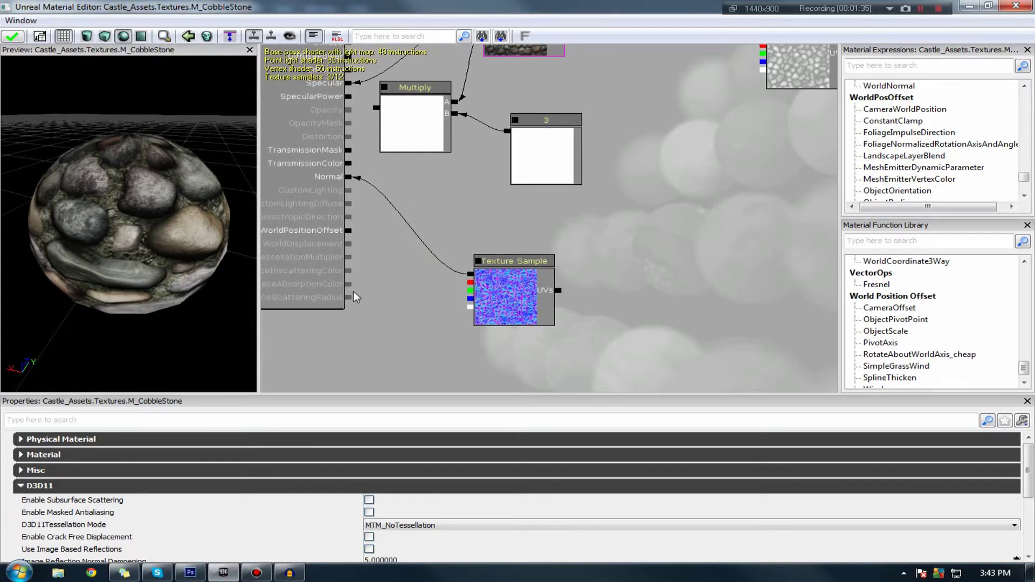
{"action": "right_click", "coordinate": [475, 276]}
{"action": "left_click", "coordinate": [496, 263]}
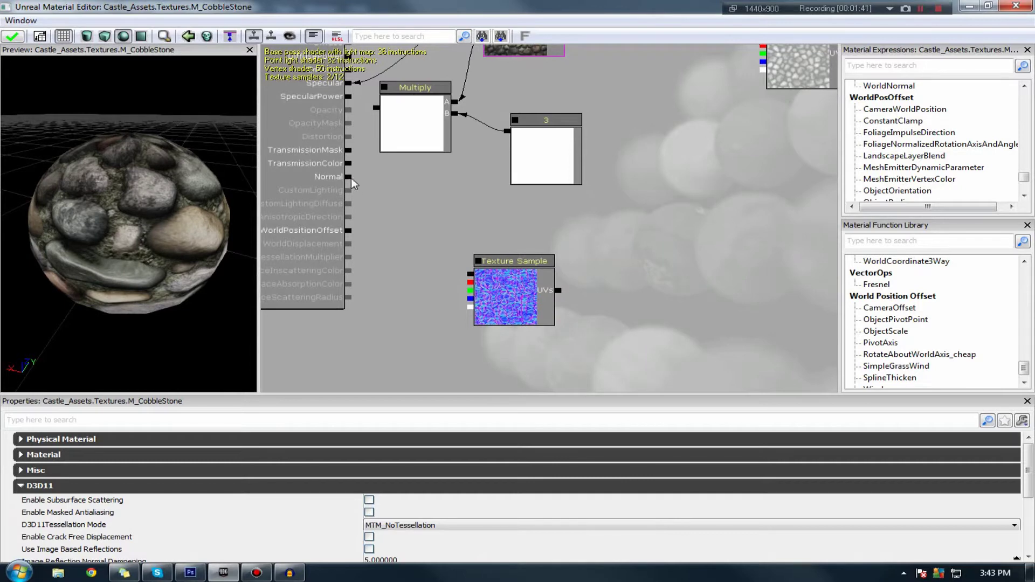
- Link the material's Normal input to the main output of the blue normal map Texture Sample
{"action": "left_click_drag", "start_coordinate": [415, 262], "coordinate": [432, 279]}
{"action": "left_click_drag", "start_coordinate": [403, 232], "coordinate": [454, 297]}
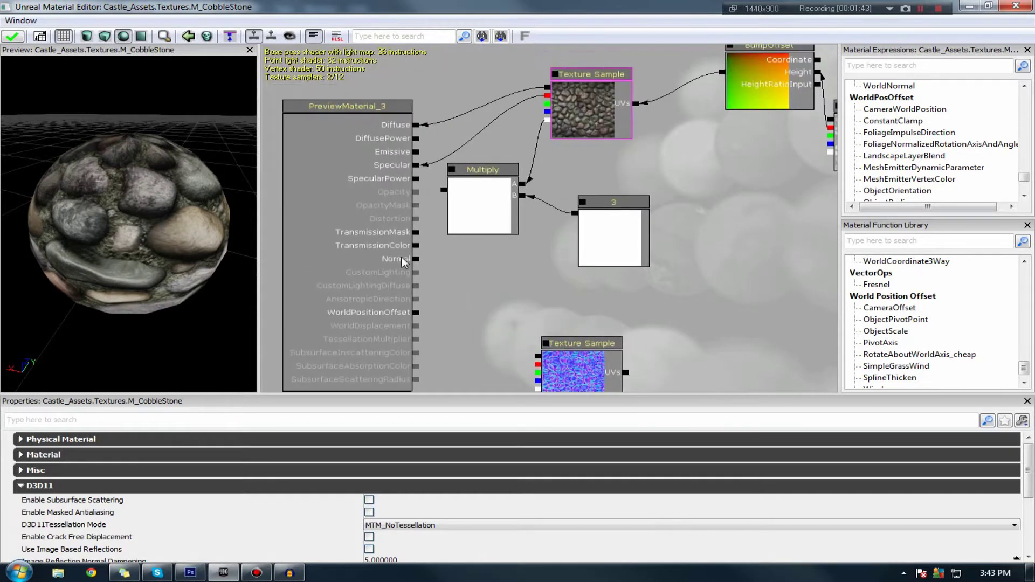
{"action": "left_click_drag", "start_coordinate": [403, 243], "coordinate": [399, 208]}
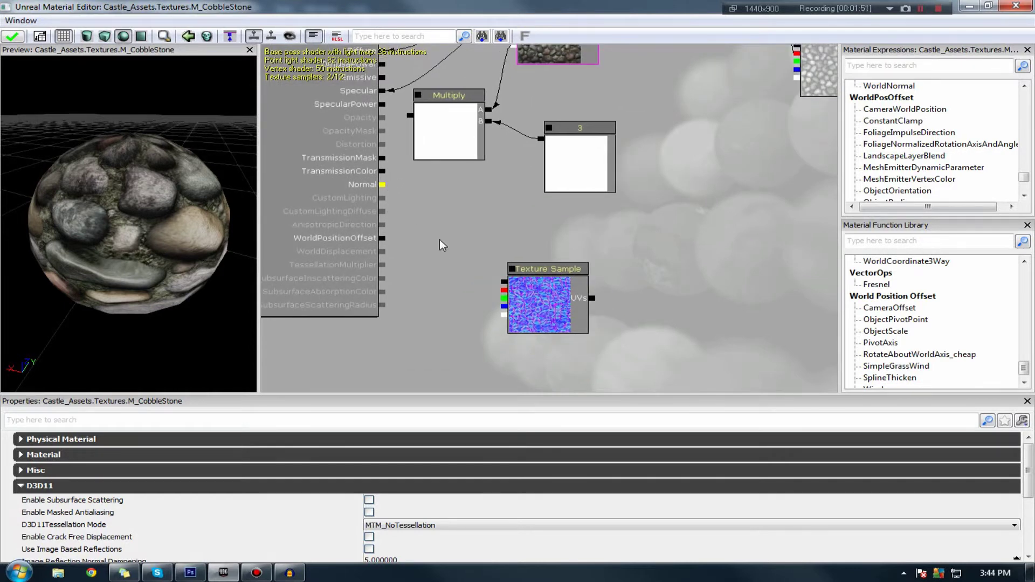
{"action": "left_click_drag", "start_coordinate": [492, 278], "coordinate": [504, 282]}
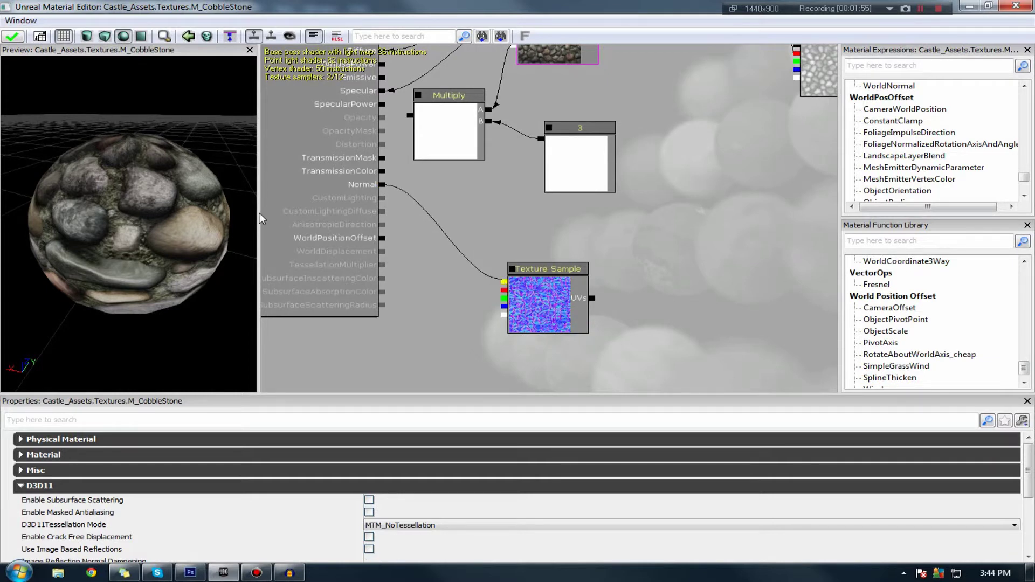
- Examine the cobblestone preview sphere's lighting and close the M_CobbleStone material without applying the changes
{"action": "left_click_drag", "start_coordinate": [124, 152], "coordinate": [123, 158]}
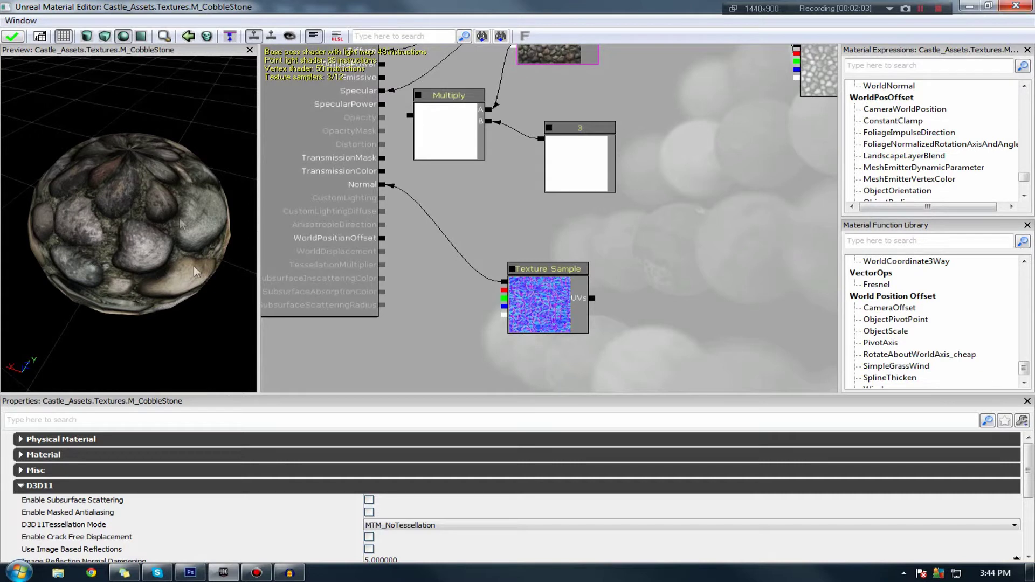
{"action": "left_click_drag", "start_coordinate": [182, 227], "coordinate": [180, 191]}
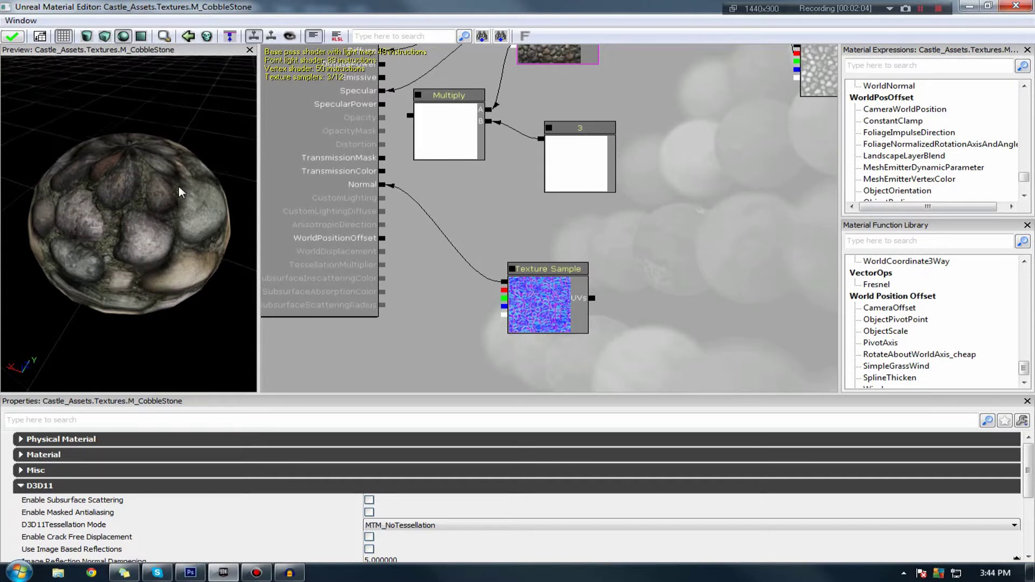
{"action": "left_click", "coordinate": [1012, 8]}
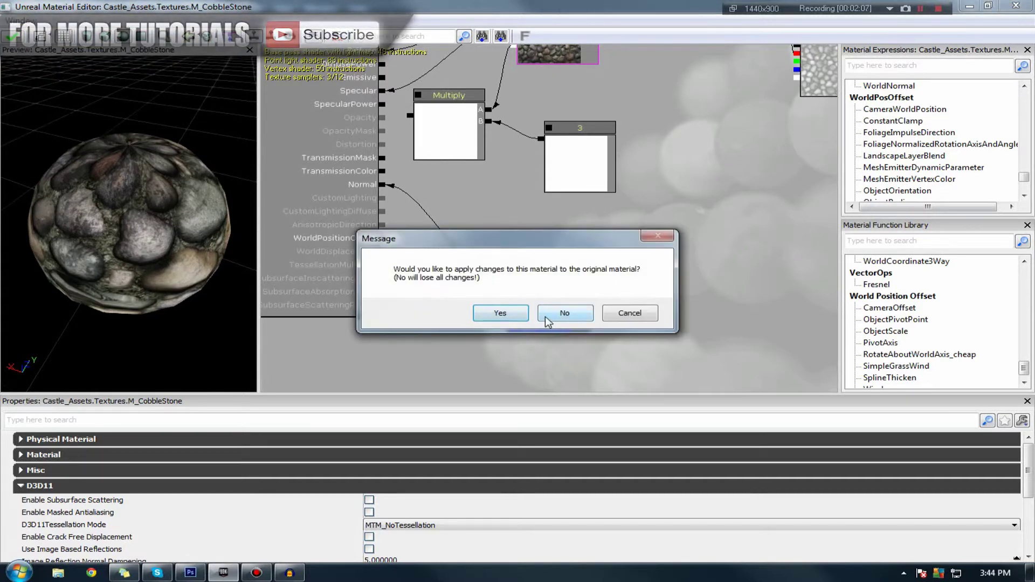
{"action": "left_click", "coordinate": [545, 315]}
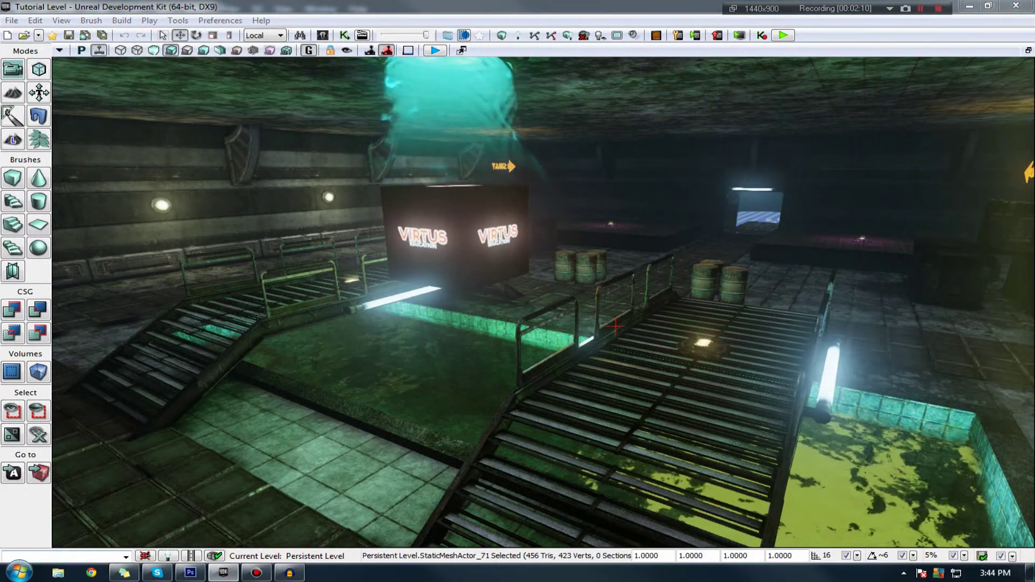
- Bring up the VirtusEduSet.Diffuse_Mat material and examine how moving the light affects the metal plate on its preview sphere
{"action": "left_click_drag", "start_coordinate": [1034, 151], "coordinate": [538, 8]}
{"action": "left_click_drag", "start_coordinate": [510, 224], "coordinate": [511, 220]}
{"action": "scroll", "coordinate": [511, 220], "scroll_direction": "down", "scroll_amount": 2}
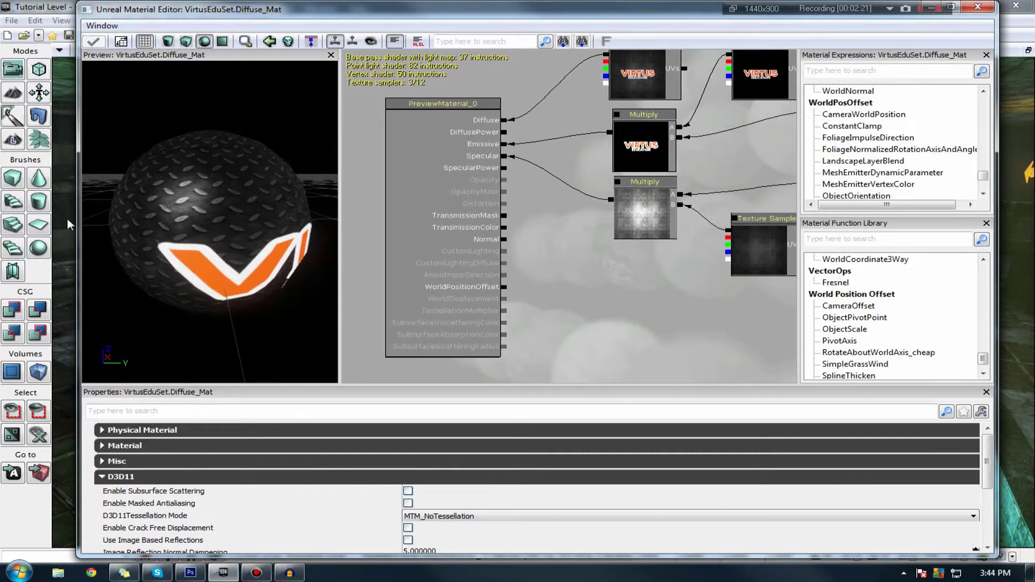
{"action": "left_click_drag", "start_coordinate": [210, 216], "coordinate": [237, 163]}
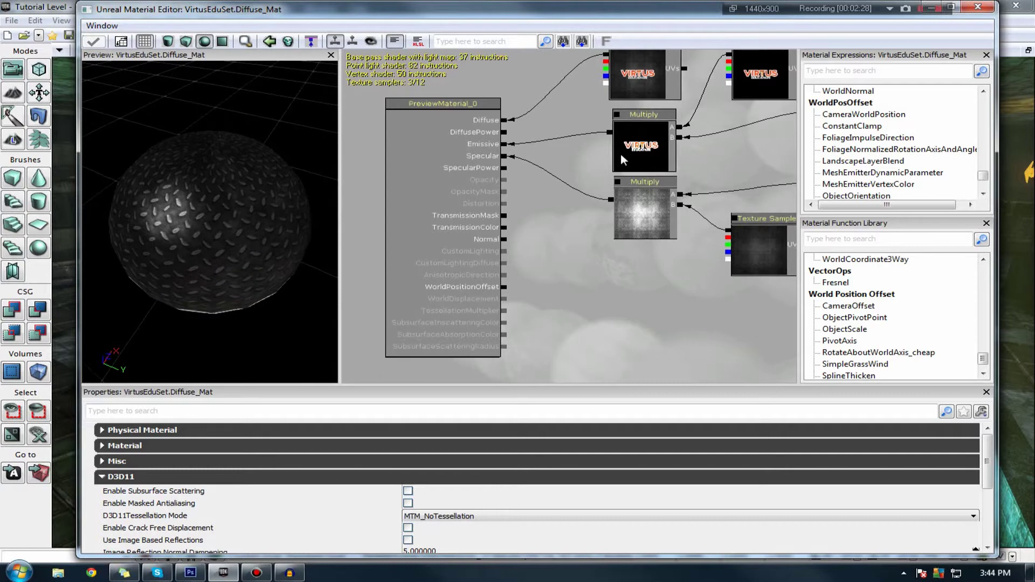
{"action": "mouse_move", "coordinate": [259, 212]}
{"action": "left_mouse_down"}
{"action": "mouse_move", "coordinate": [259, 186]}
{"action": "mouse_move", "coordinate": [259, 213]}
{"action": "left_mouse_up"}
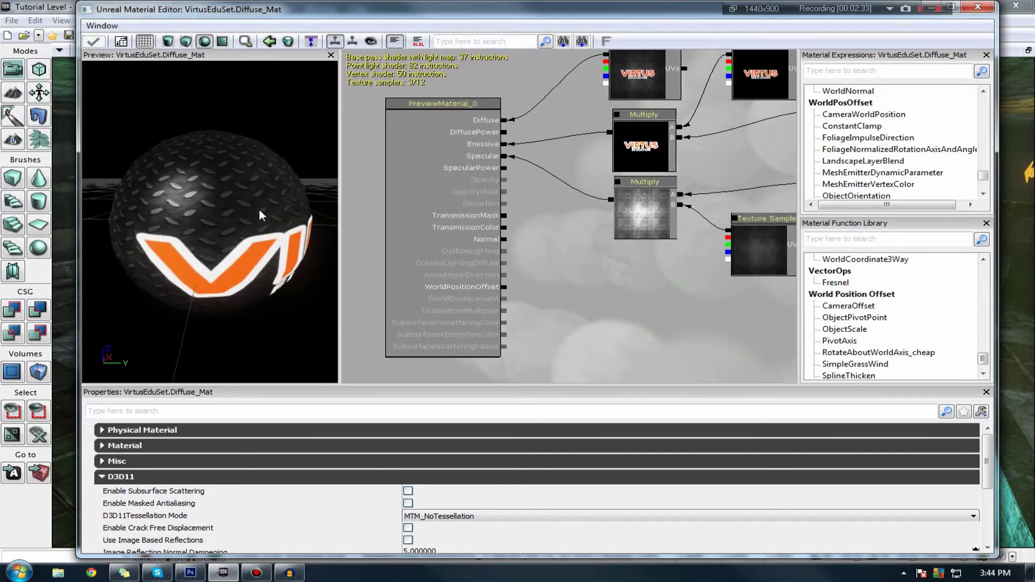
{"action": "left_click_drag", "start_coordinate": [175, 215], "coordinate": [194, 184]}
{"action": "left_click_drag", "start_coordinate": [175, 245], "coordinate": [179, 361]}
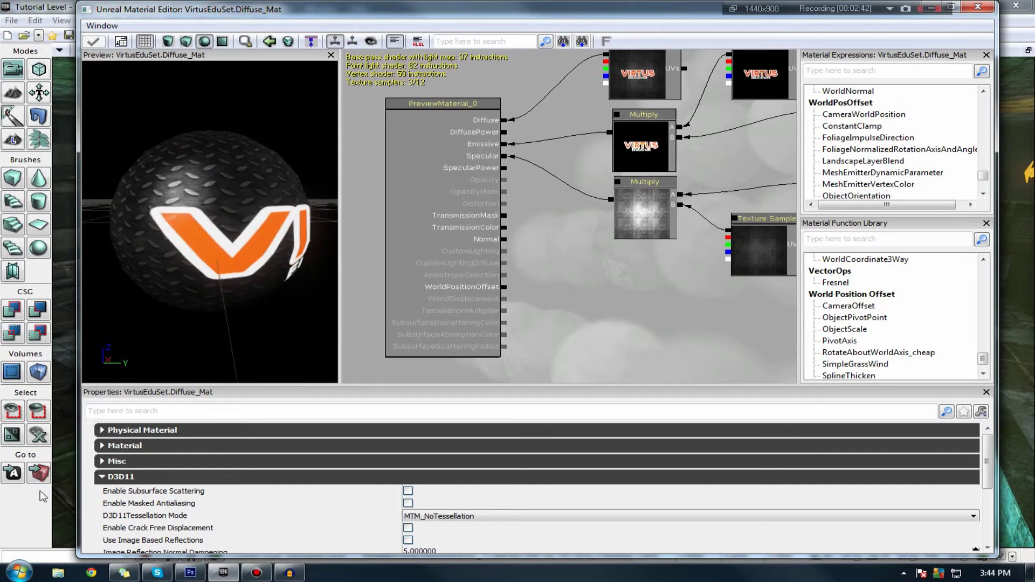
- Switch to Photoshop, inspect the VIRTUS EDUCATION lettering of the normal map at 100% zoom, and fit the image on screen
{"action": "left_click", "coordinate": [189, 573]}
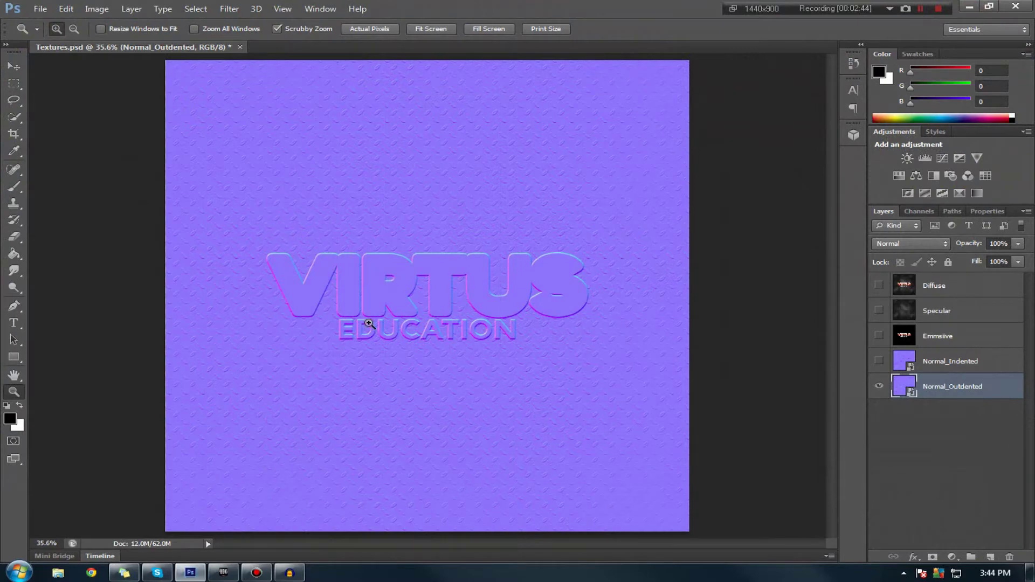
{"action": "right_click", "coordinate": [397, 330]}
{"action": "left_click", "coordinate": [397, 334]}
{"action": "left_click_drag", "start_coordinate": [452, 292], "coordinate": [347, 342]}
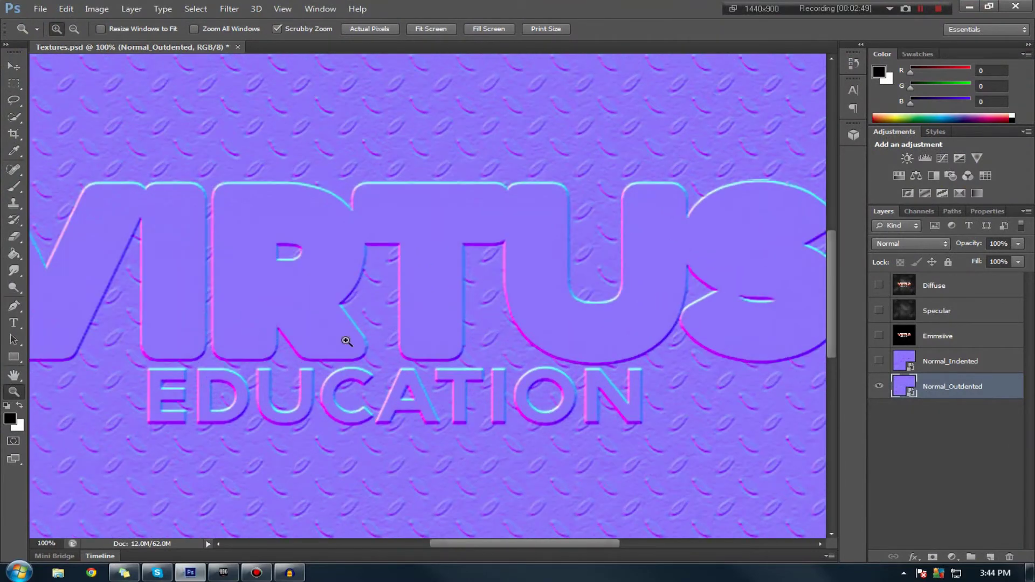
{"action": "right_click", "coordinate": [295, 306]}
{"action": "left_click", "coordinate": [327, 316]}
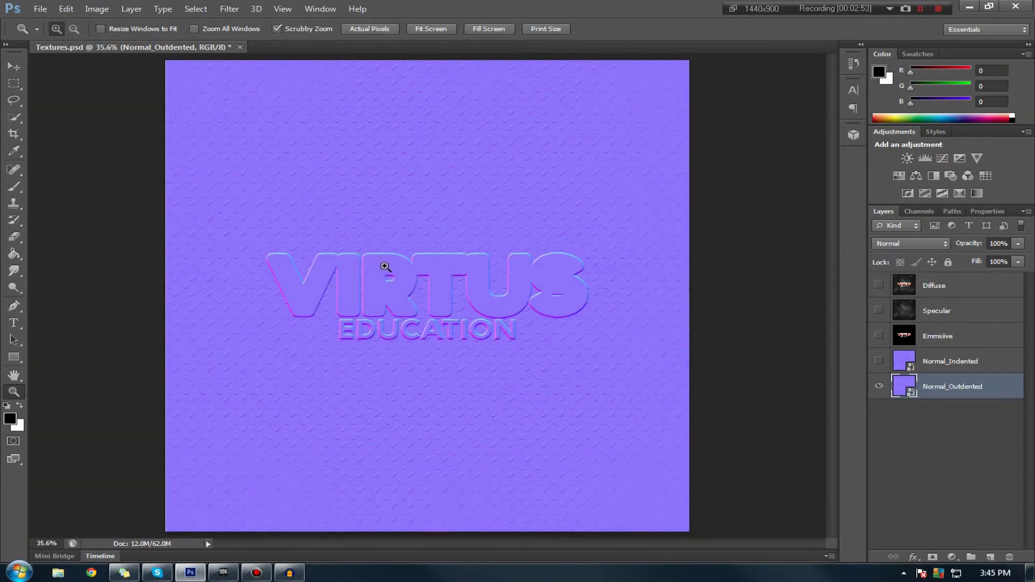
- Examine the lettering edges and diamond-plate bumps of the normal map at up to 200% zoom
{"action": "left_click_drag", "start_coordinate": [384, 266], "coordinate": [375, 271]}
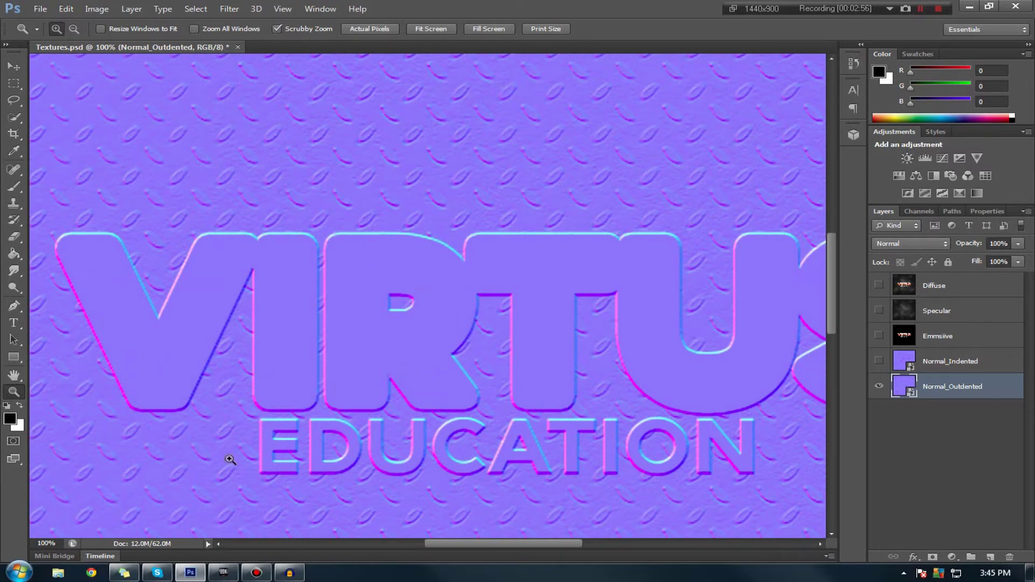
{"action": "left_click", "coordinate": [151, 429]}
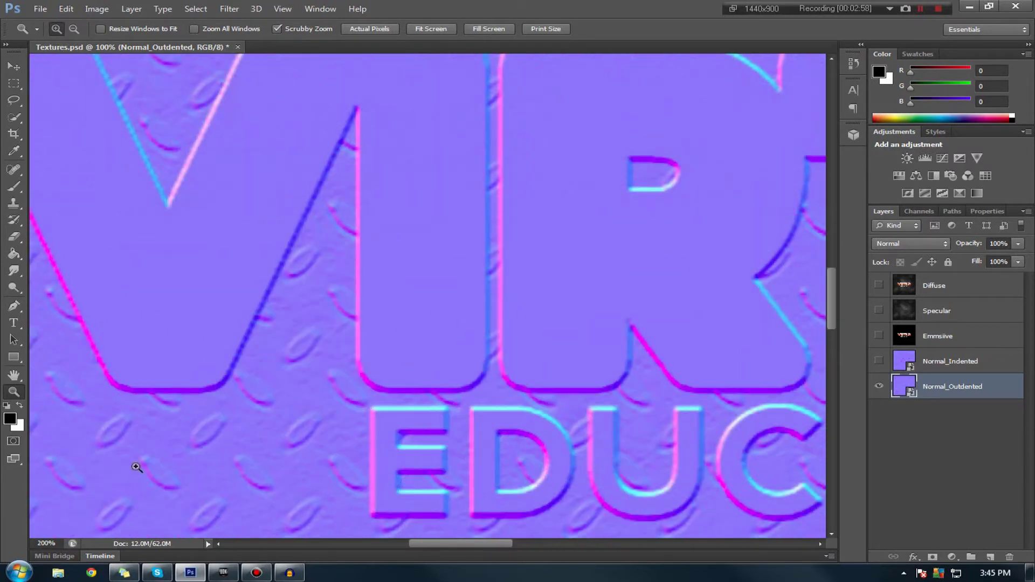
{"action": "left_click", "coordinate": [148, 428]}
{"action": "right_click", "coordinate": [173, 451]}
{"action": "key", "text": "Escape"}
{"action": "left_click", "coordinate": [182, 453]}
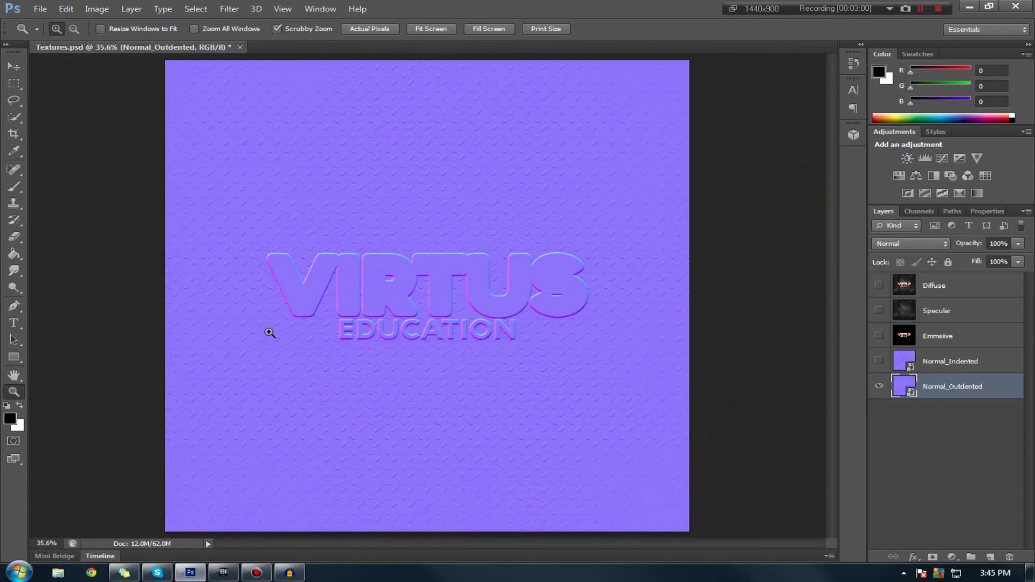
- Compare the Normal_Indented and Normal_Outdented layers at 100% zoom by toggling their visibility, leaving only Normal_Outdented shown
{"action": "left_click", "coordinate": [444, 274]}
{"action": "key", "text": "ctrl+plus"}
{"action": "key", "text": "ctrl+plus"}
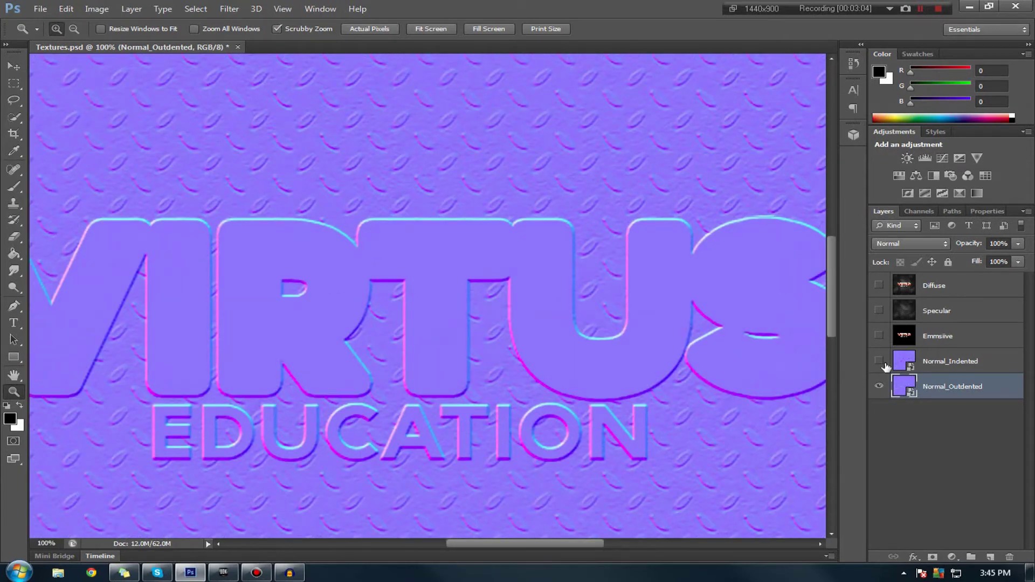
{"action": "left_click", "coordinate": [881, 362]}
{"action": "left_click", "coordinate": [881, 385]}
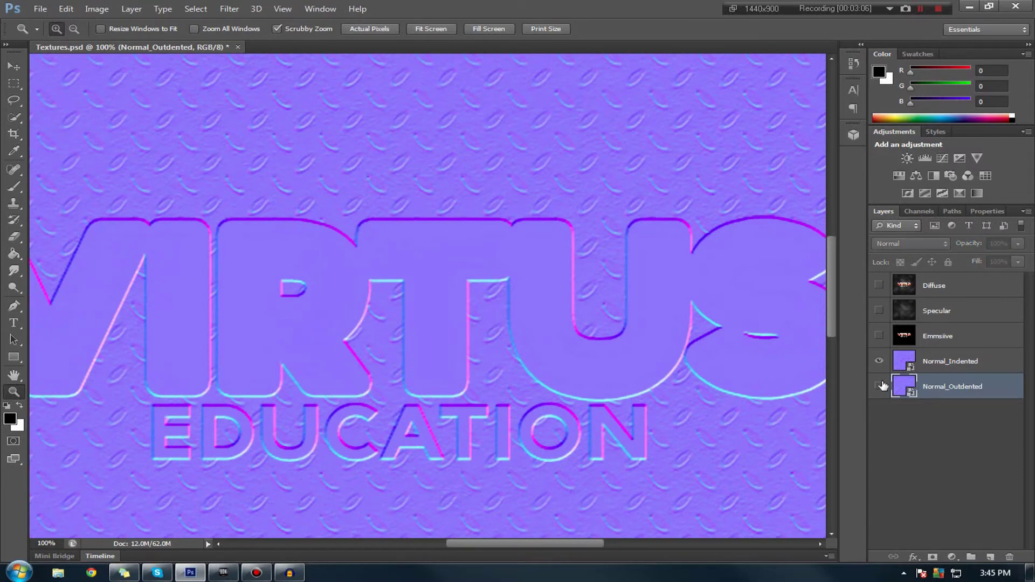
{"action": "left_click", "coordinate": [880, 386]}
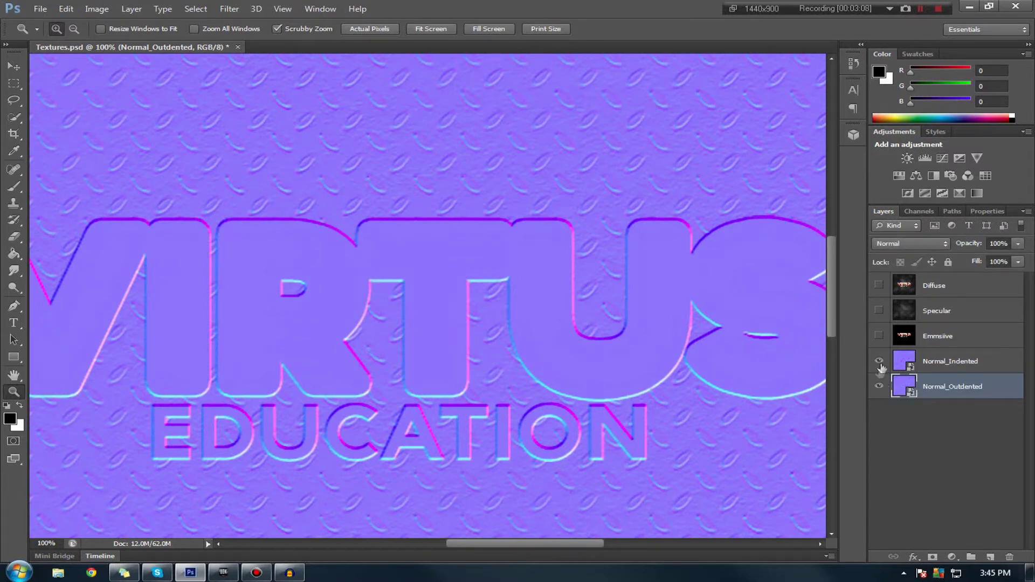
{"action": "left_click", "coordinate": [880, 361]}
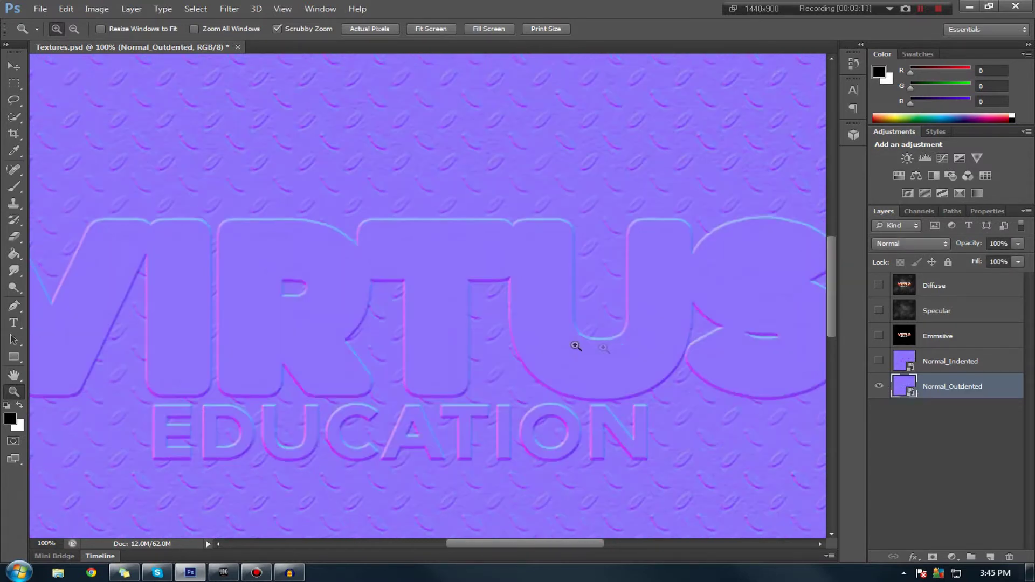
{"action": "right_click", "coordinate": [575, 345]}
{"action": "left_click", "coordinate": [320, 489]}
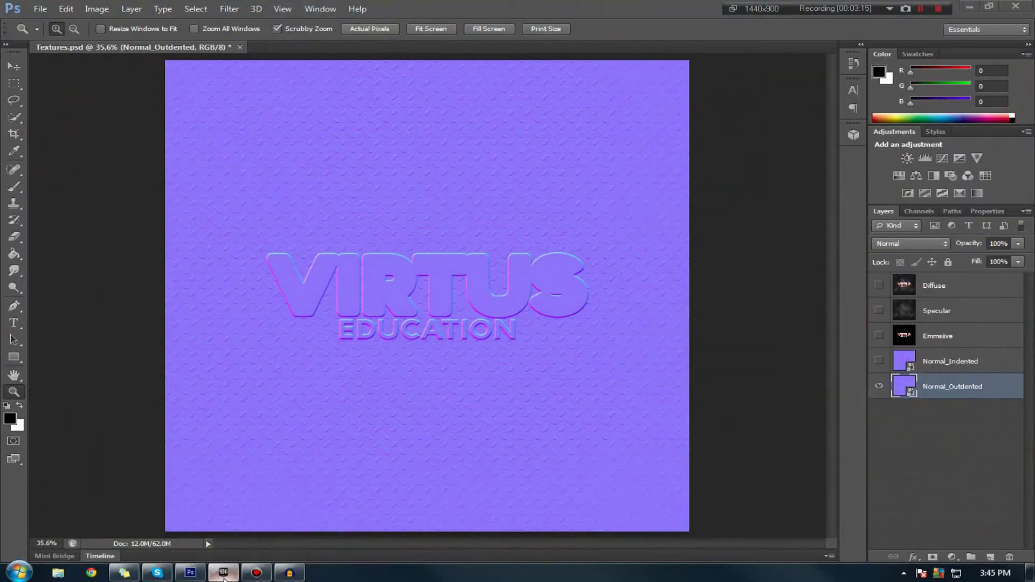
- Return to the Unreal Material Editor, examine the light moving across the Diffuse_Mat preview sphere, and minimise the editor window
{"action": "left_click", "coordinate": [223, 573]}
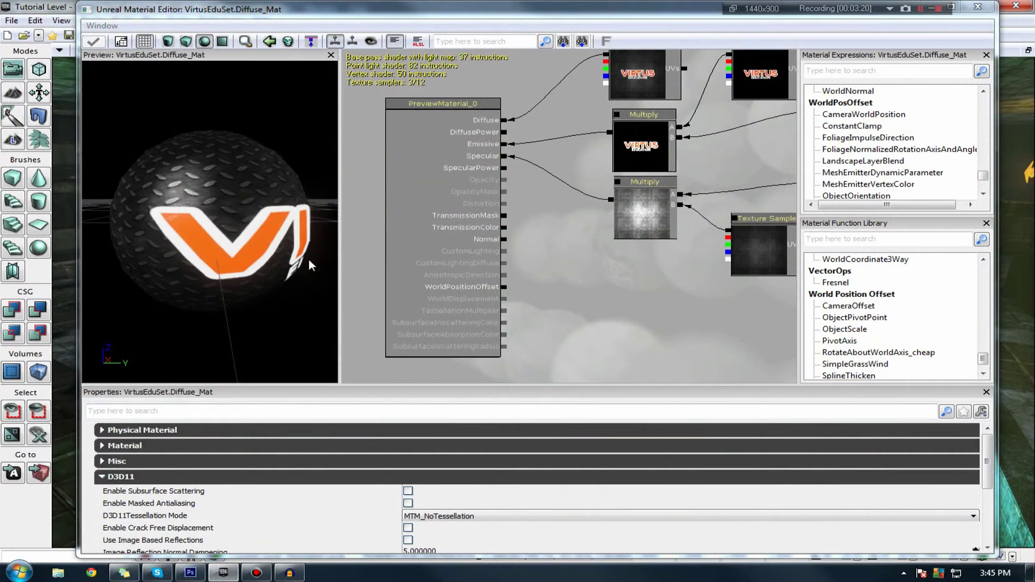
{"action": "left_click", "coordinate": [279, 236]}
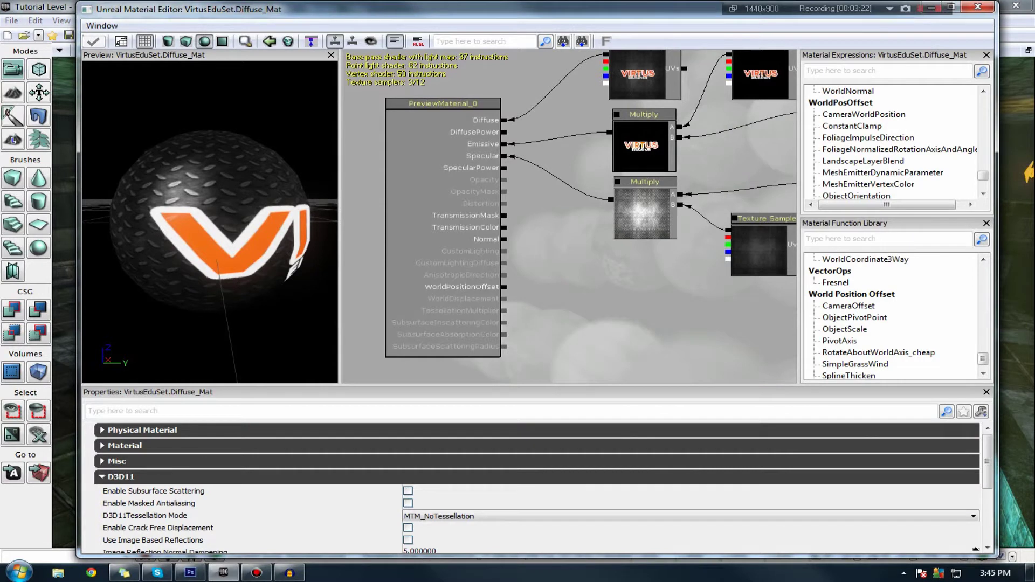
{"action": "left_click_drag", "start_coordinate": [280, 236], "coordinate": [265, 250]}
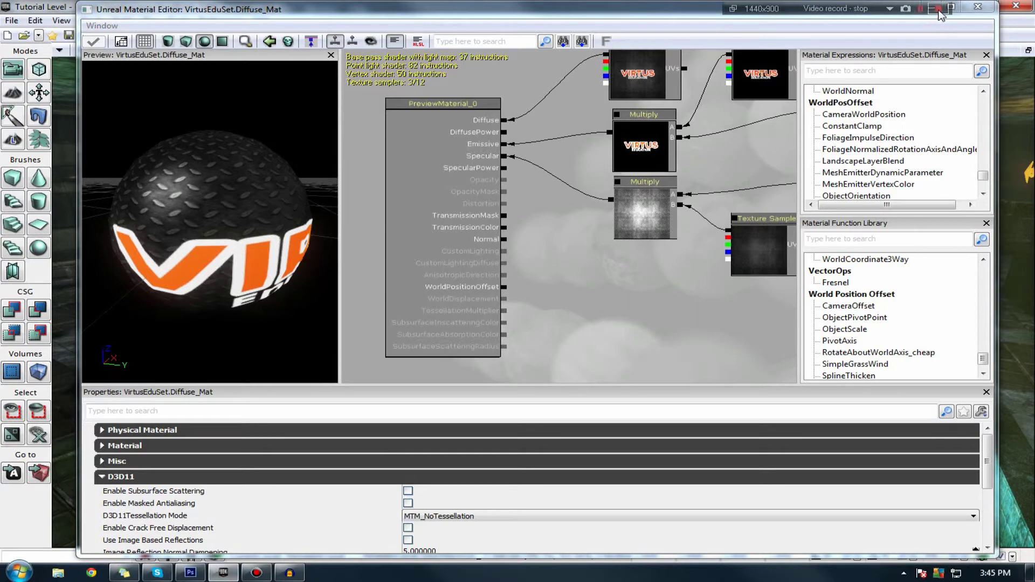
{"action": "left_click_drag", "start_coordinate": [924, 15], "coordinate": [798, 79]}
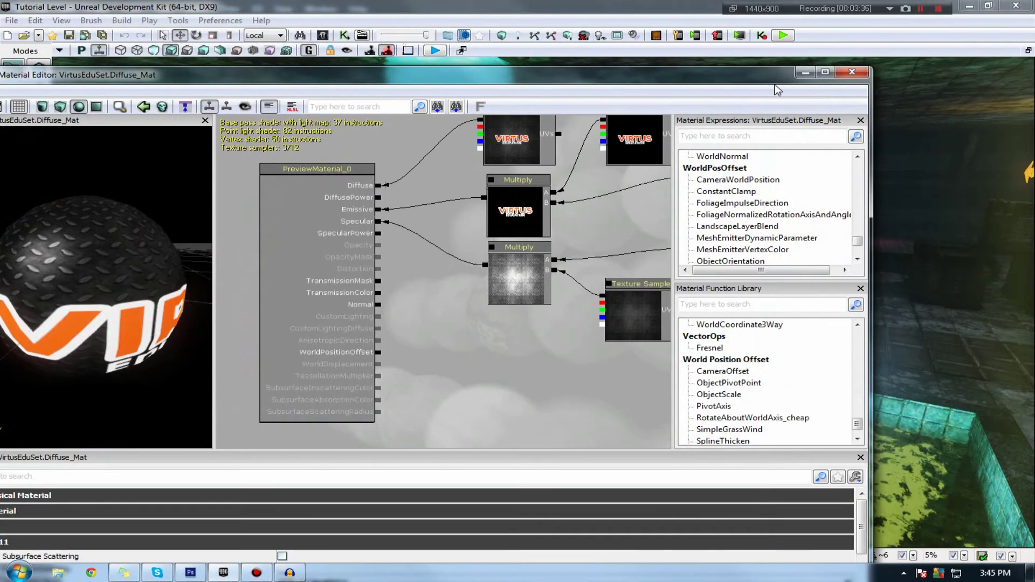
{"action": "left_click", "coordinate": [805, 72]}
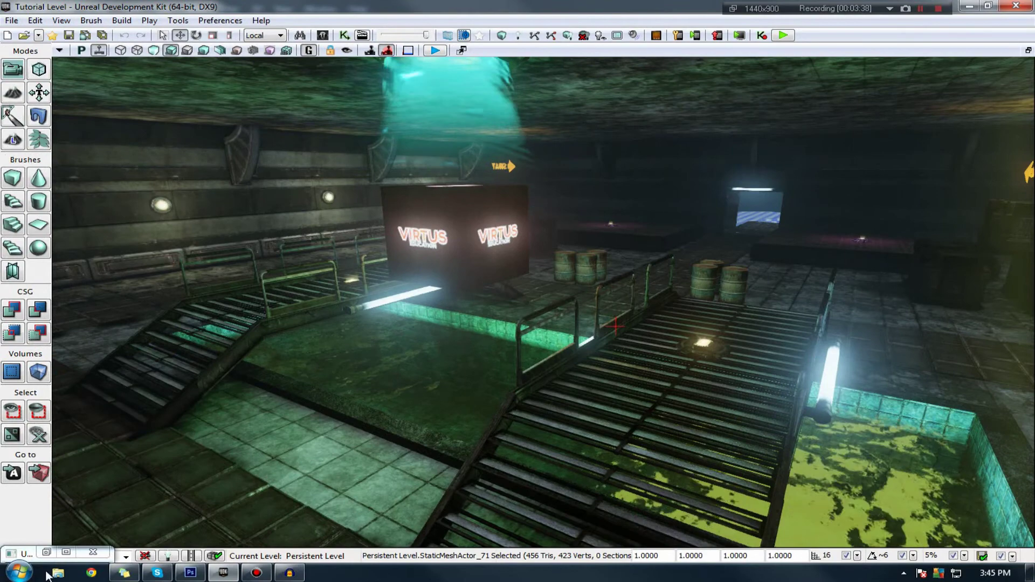
- Restore the Material Editor, open the Content Browser, and filter the VirtusEduSet package to show only Textures
{"action": "left_click", "coordinate": [47, 552]}
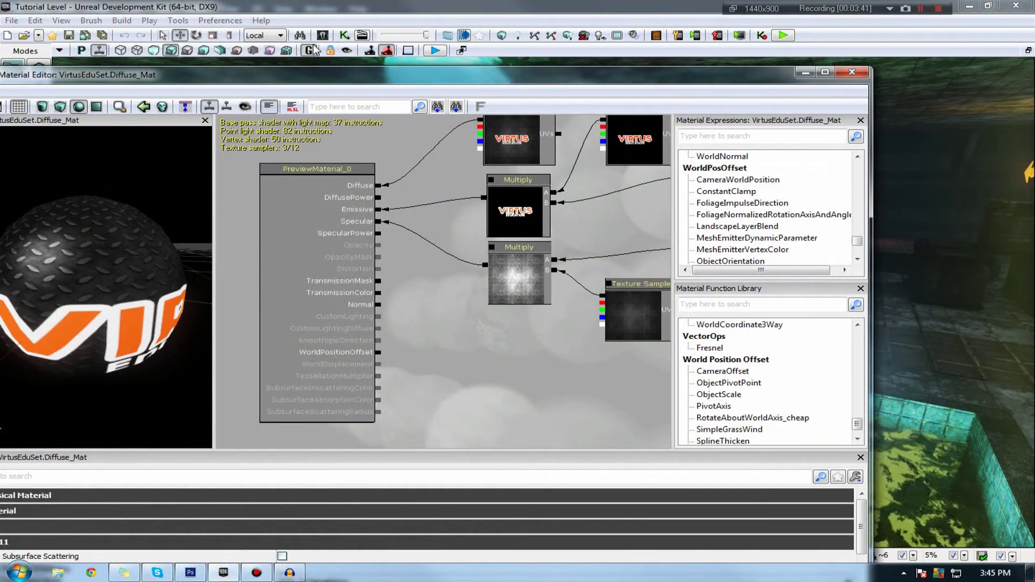
{"action": "left_click", "coordinate": [322, 35]}
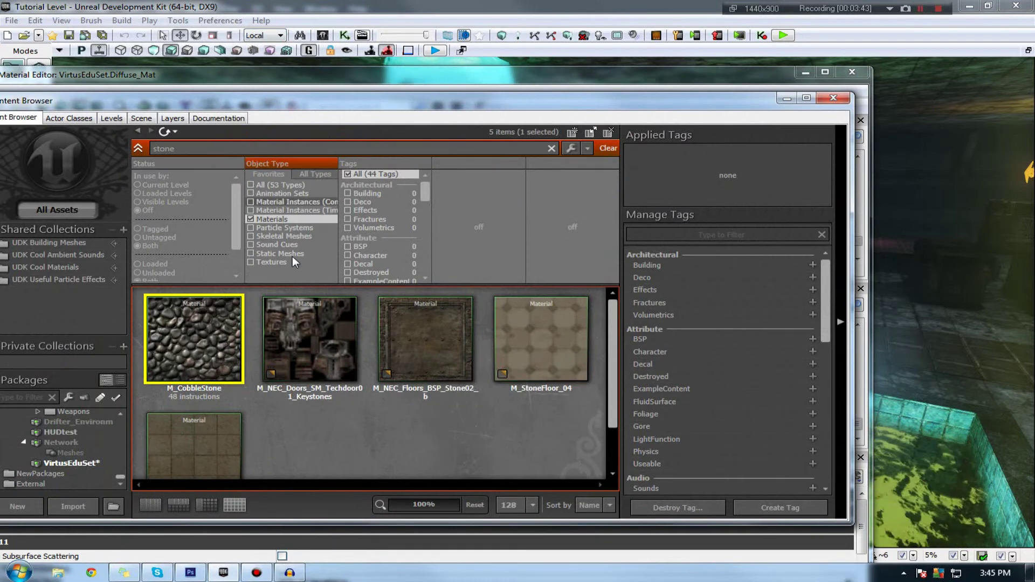
{"action": "left_click", "coordinate": [85, 461]}
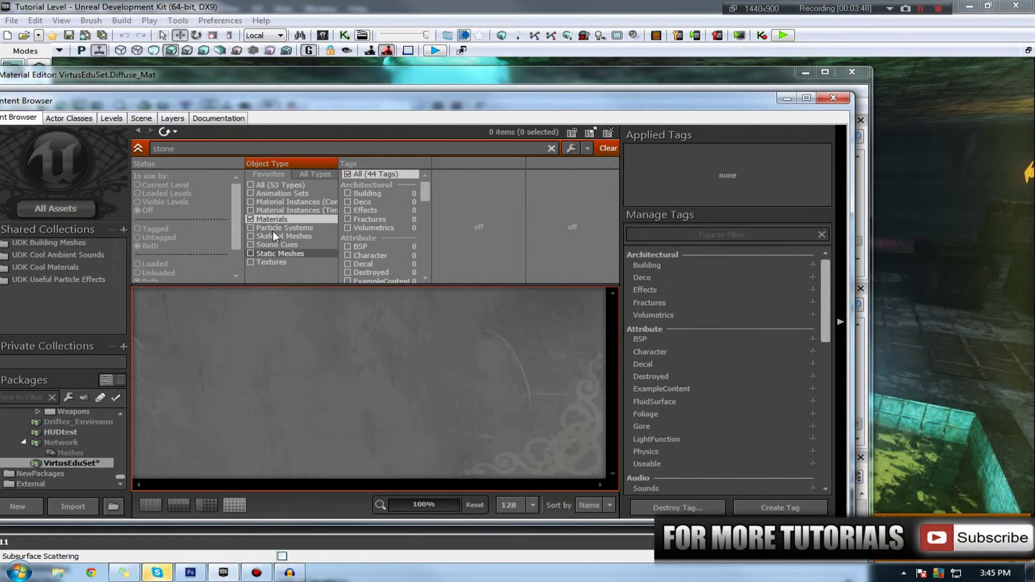
{"action": "left_click", "coordinate": [274, 214]}
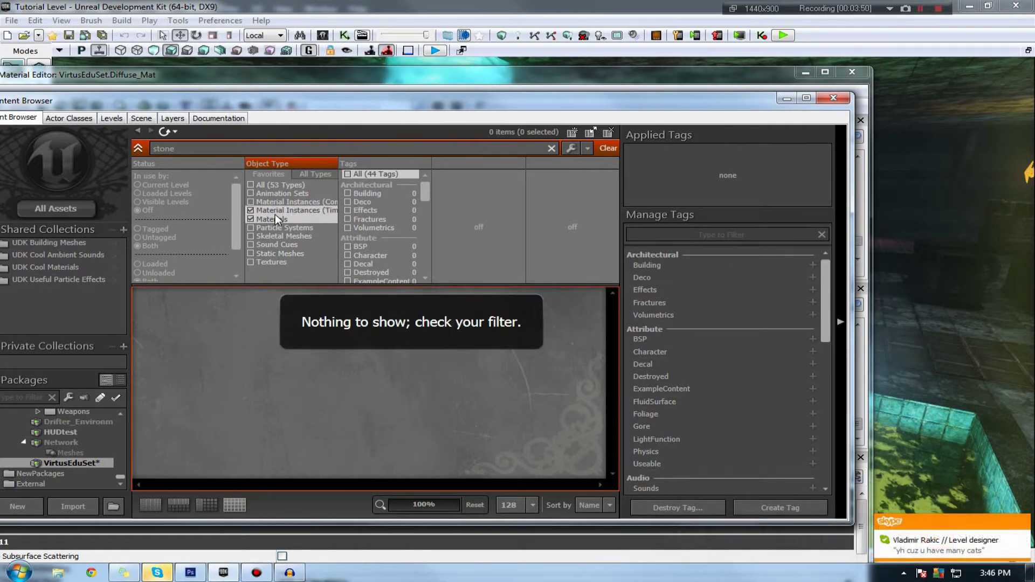
{"action": "left_click", "coordinate": [274, 219]}
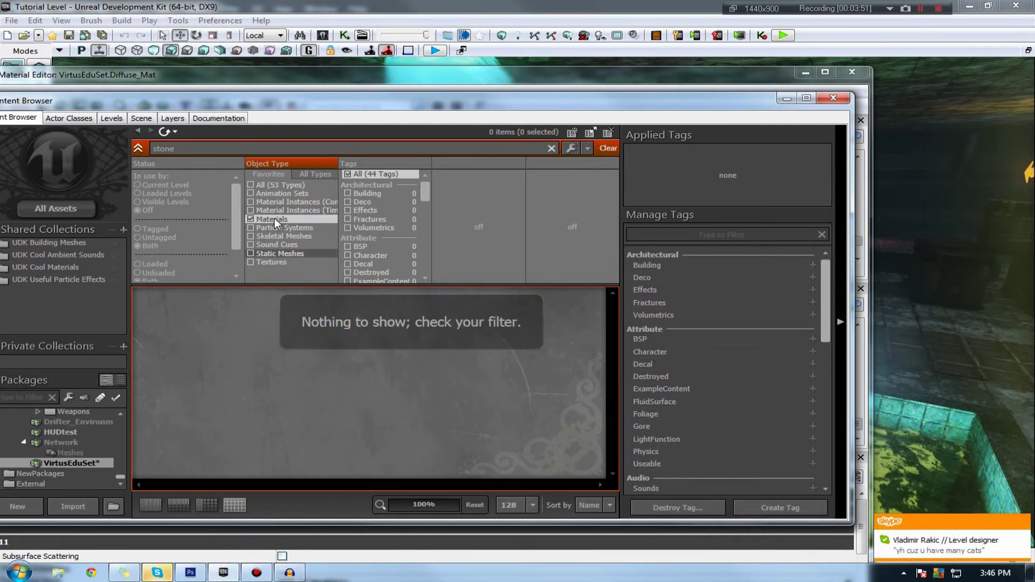
{"action": "left_click", "coordinate": [267, 263]}
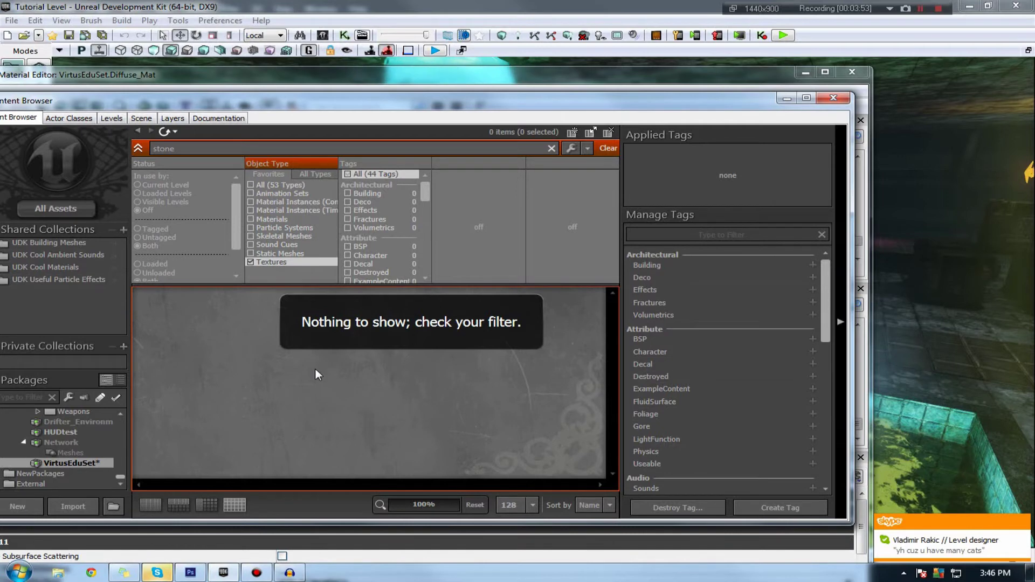
- Clear the "stone" search text and select the Normal texture in the VirtusEduSet package
{"action": "left_click", "coordinate": [56, 209]}
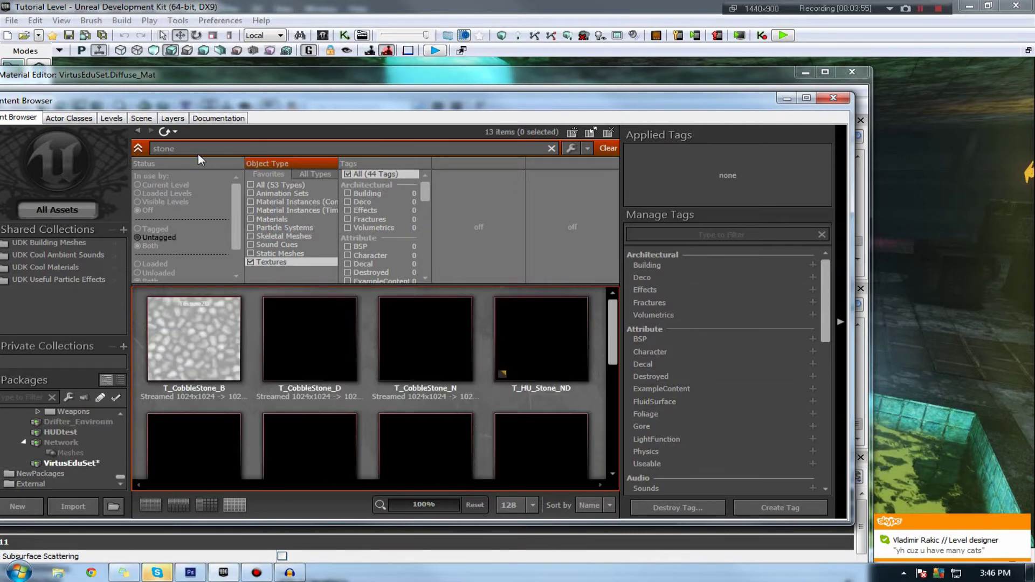
{"action": "left_click_drag", "start_coordinate": [190, 151], "coordinate": [102, 131]}
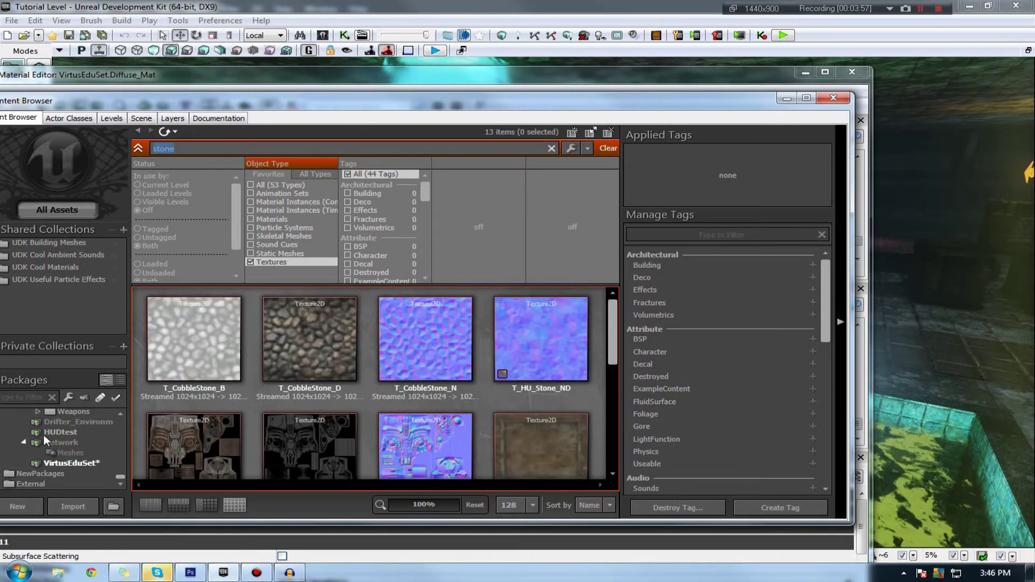
{"action": "key", "text": "BackSpace"}
{"action": "left_click", "coordinate": [70, 462]}
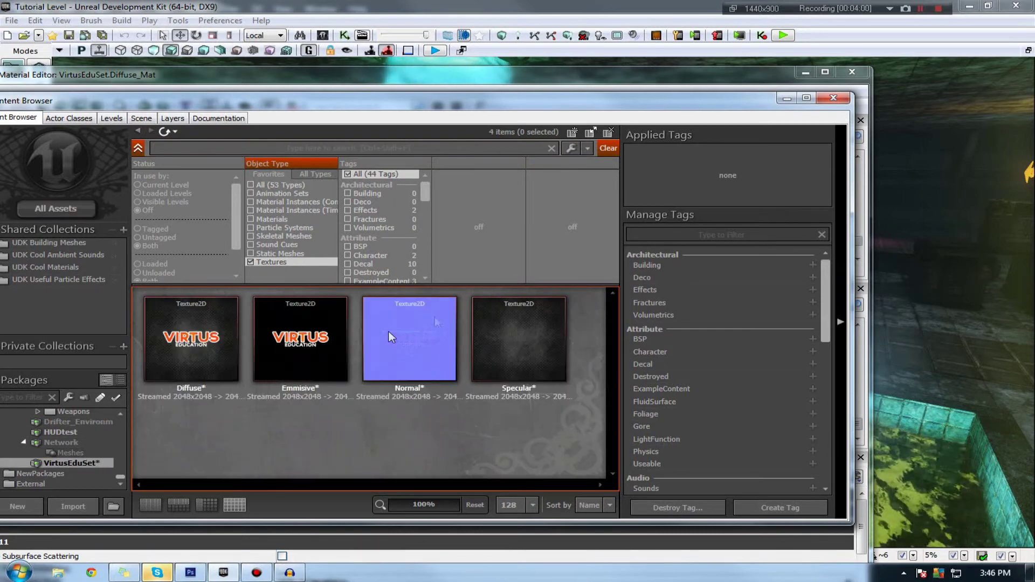
{"action": "left_click", "coordinate": [377, 345]}
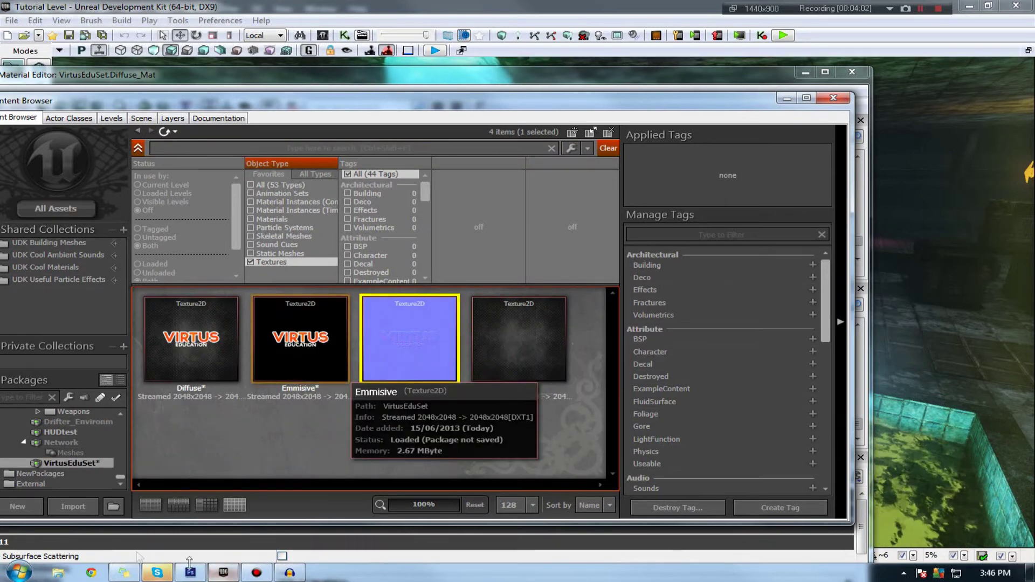
- Add a Texture Sample of the Normal texture to Diffuse_Mat, connect it to the Normal input, and check the preview sphere
{"action": "left_click_drag", "start_coordinate": [468, 73], "coordinate": [970, 25]}
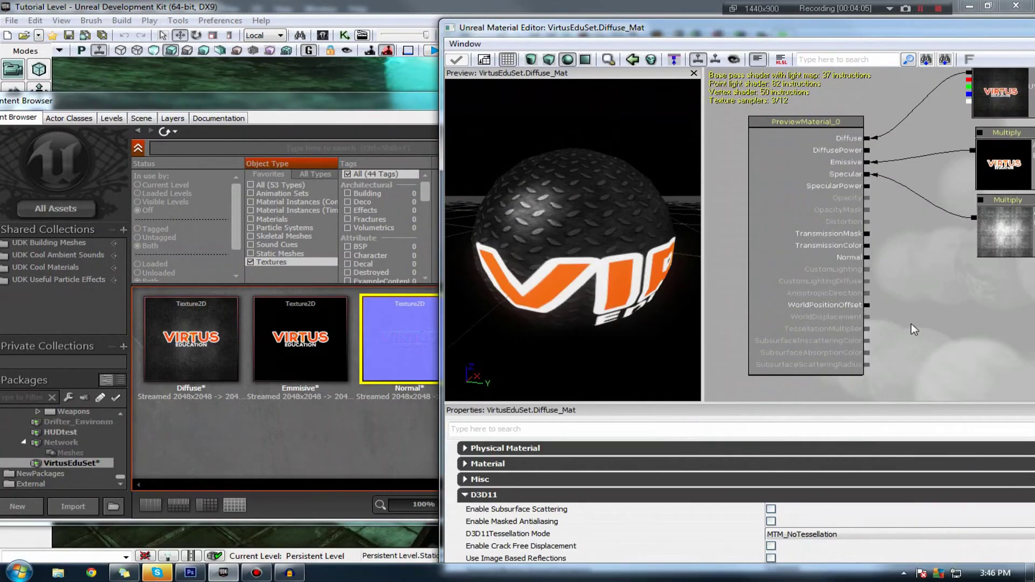
{"action": "left_click_drag", "start_coordinate": [906, 322], "coordinate": [903, 322]}
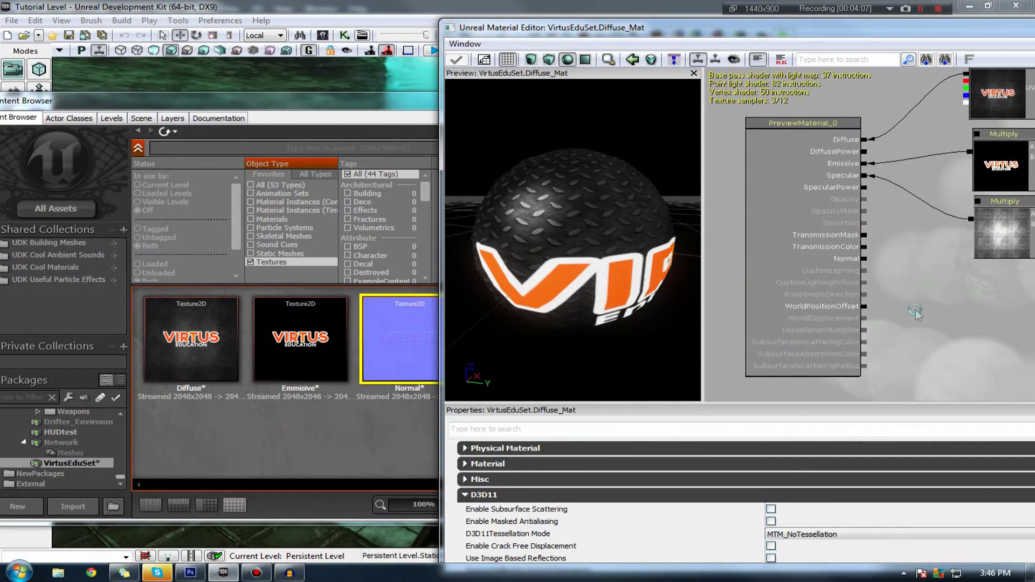
{"action": "left_click", "coordinate": [916, 313]}
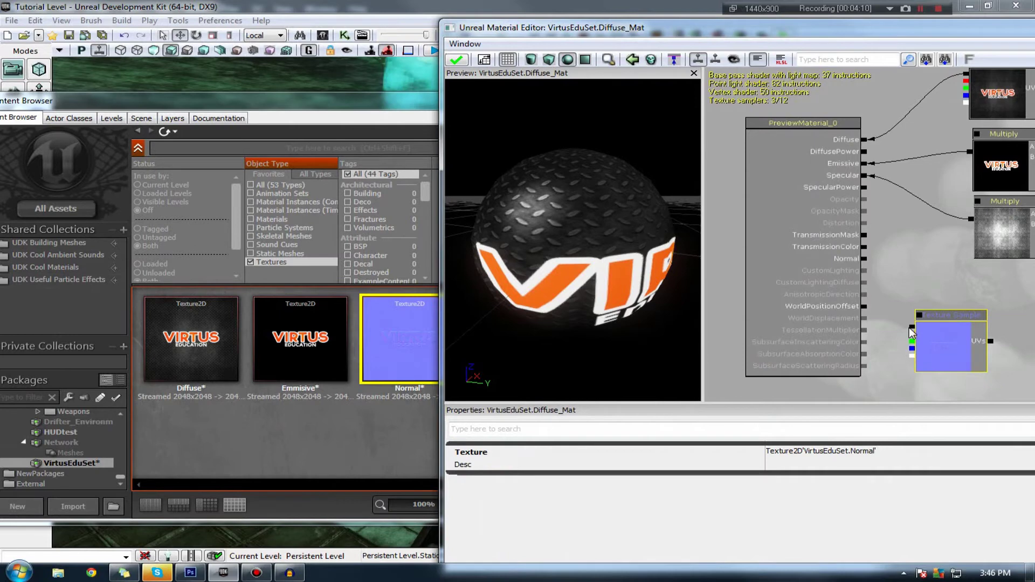
{"action": "left_click_drag", "start_coordinate": [910, 326], "coordinate": [863, 259]}
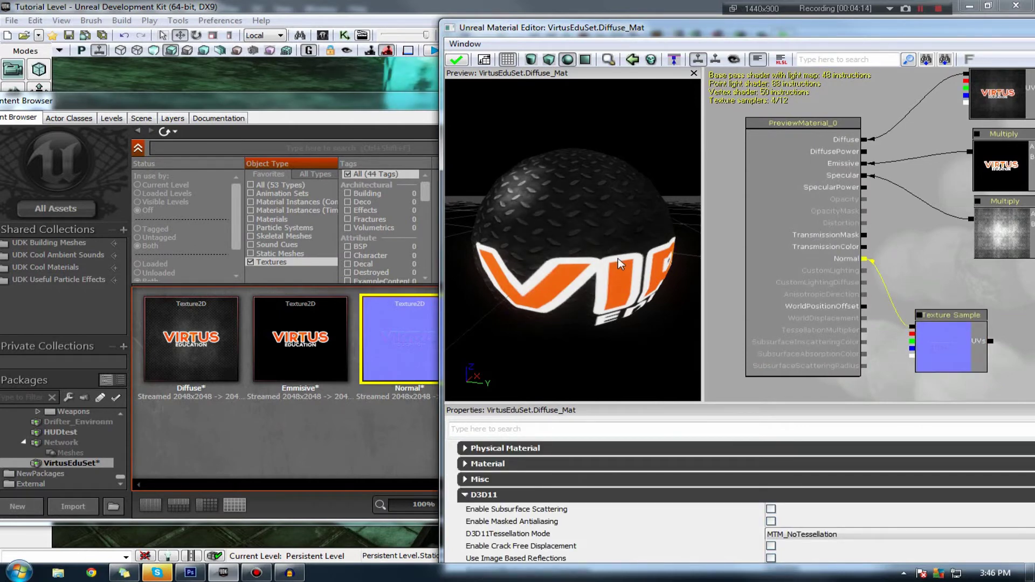
{"action": "left_click_drag", "start_coordinate": [568, 170], "coordinate": [567, 194]}
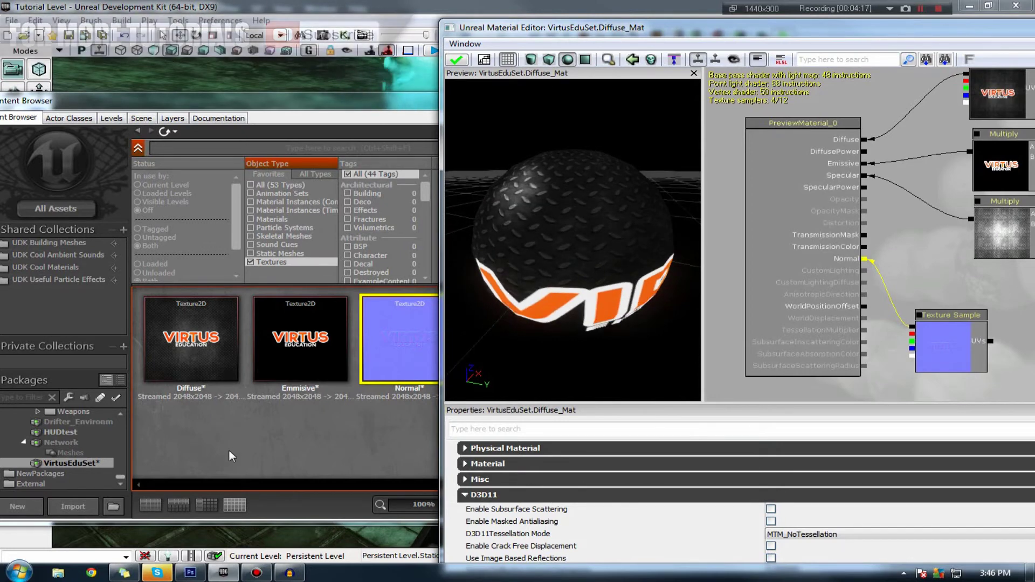
- Review the Normal_Outdented map in Photoshop, and switch to the browser's Smart Normal page to examine the online normal map generator
{"action": "left_click", "coordinate": [190, 573]}
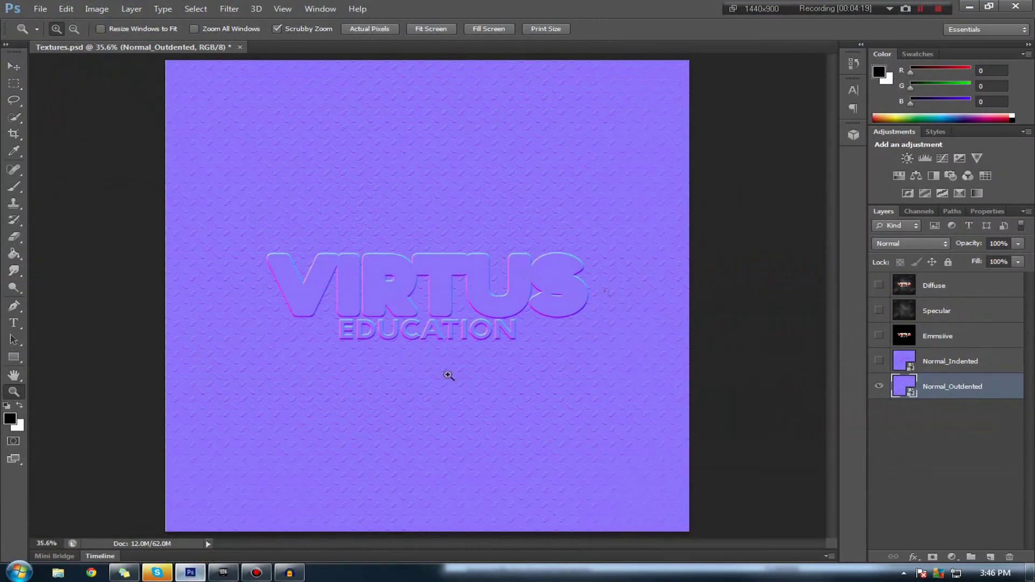
{"action": "right_click", "coordinate": [408, 361]}
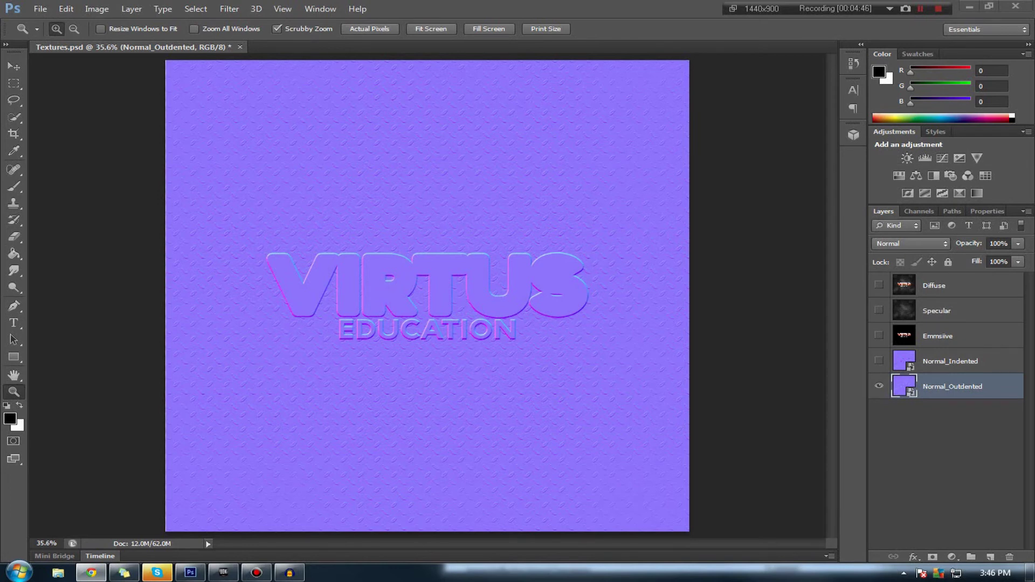
{"action": "key", "text": "alt+Tab"}
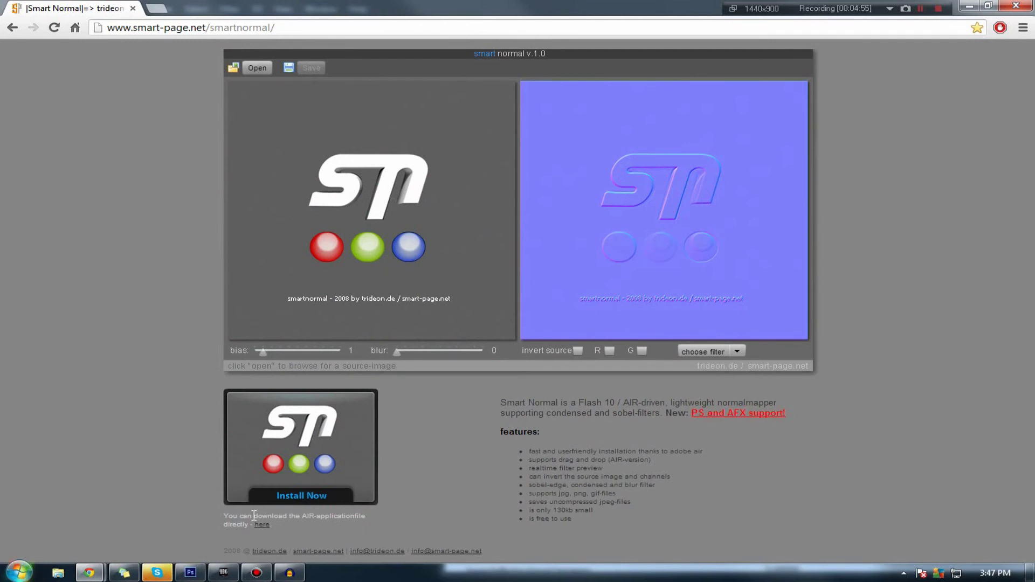
- Return to Unreal Development Kit, check the Normal texture in the Content Browser, and briefly refer back to Photoshop
{"action": "key", "text": "alt+Tab"}
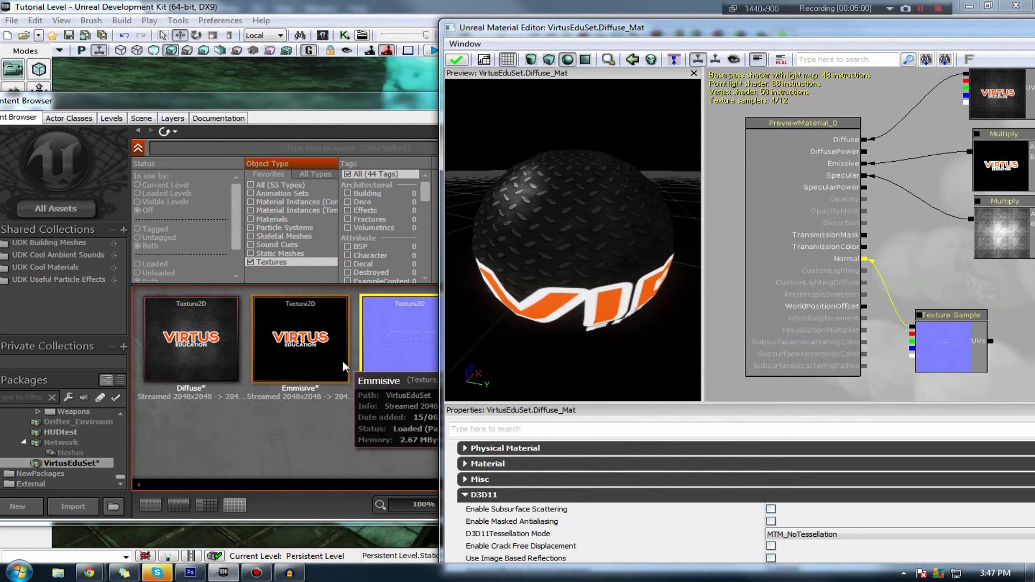
{"action": "left_click", "coordinate": [402, 335]}
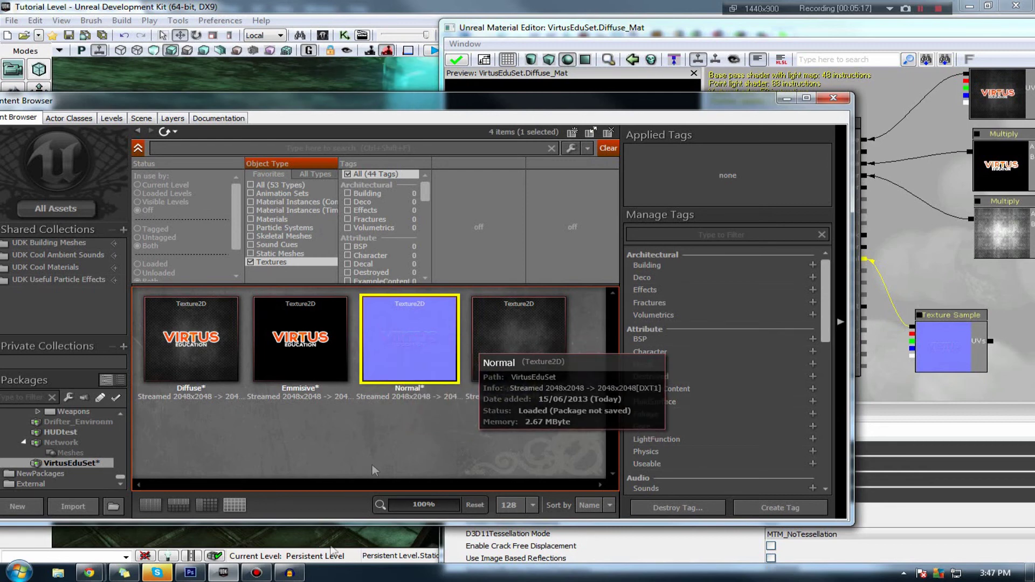
{"action": "left_click", "coordinate": [195, 574]}
{"action": "left_click", "coordinate": [195, 573]}
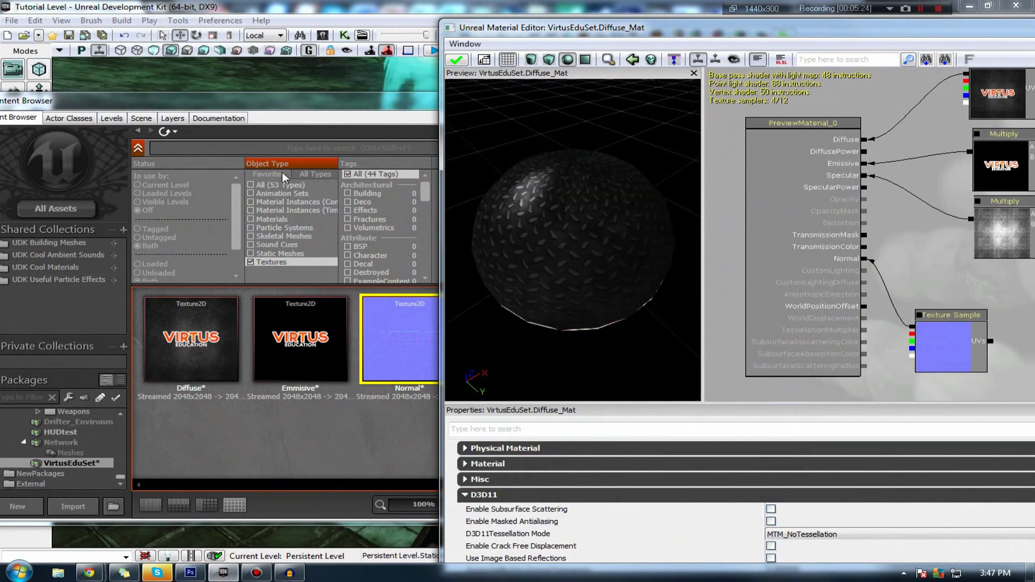
- Apply the Diffuse_Mat changes and bring the Content Browser forward, moving it clear of the material graph
{"action": "left_click", "coordinate": [456, 62]}
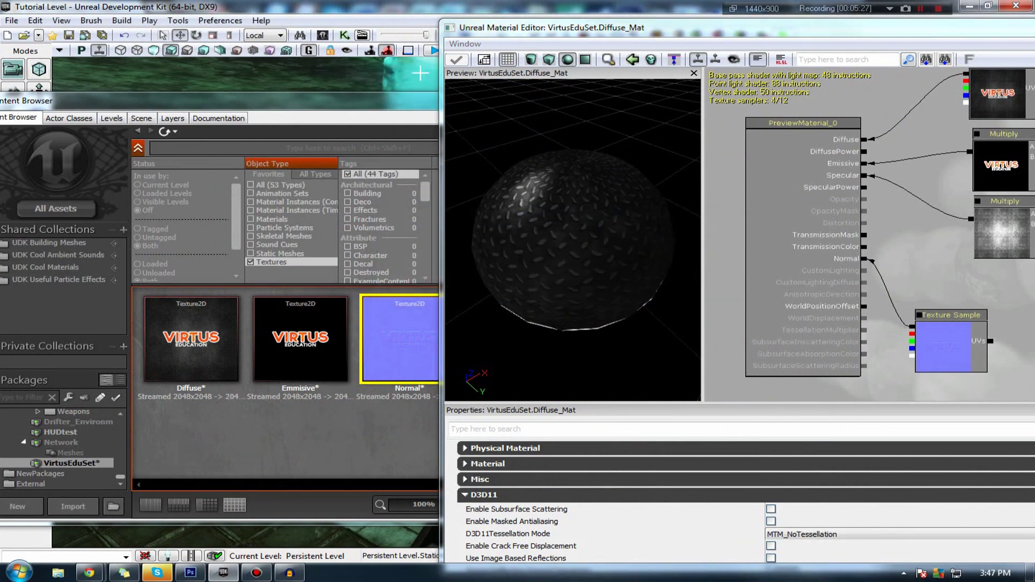
{"action": "left_click_drag", "start_coordinate": [470, 173], "coordinate": [470, 221]}
{"action": "left_click_drag", "start_coordinate": [417, 113], "coordinate": [313, 115]}
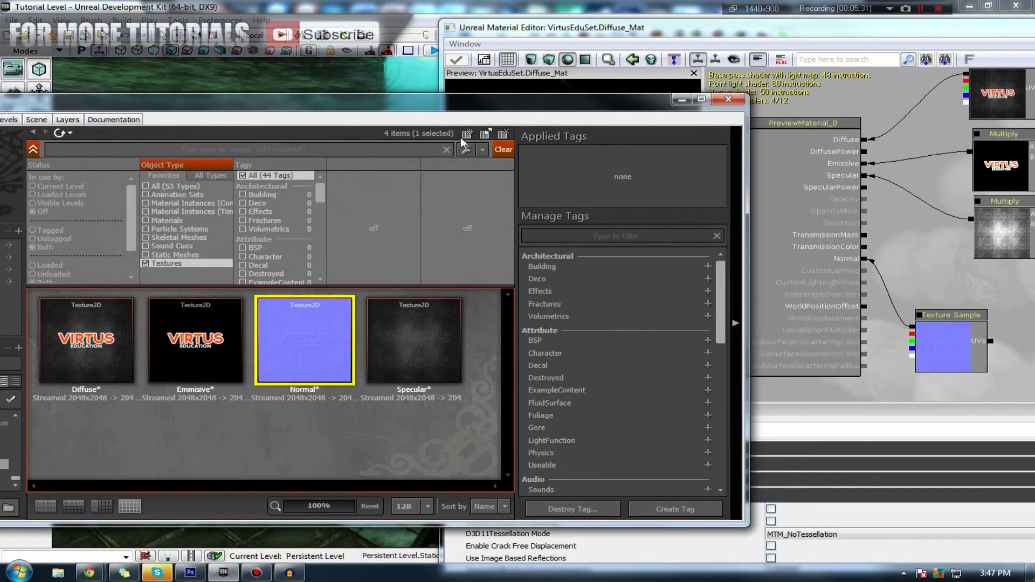